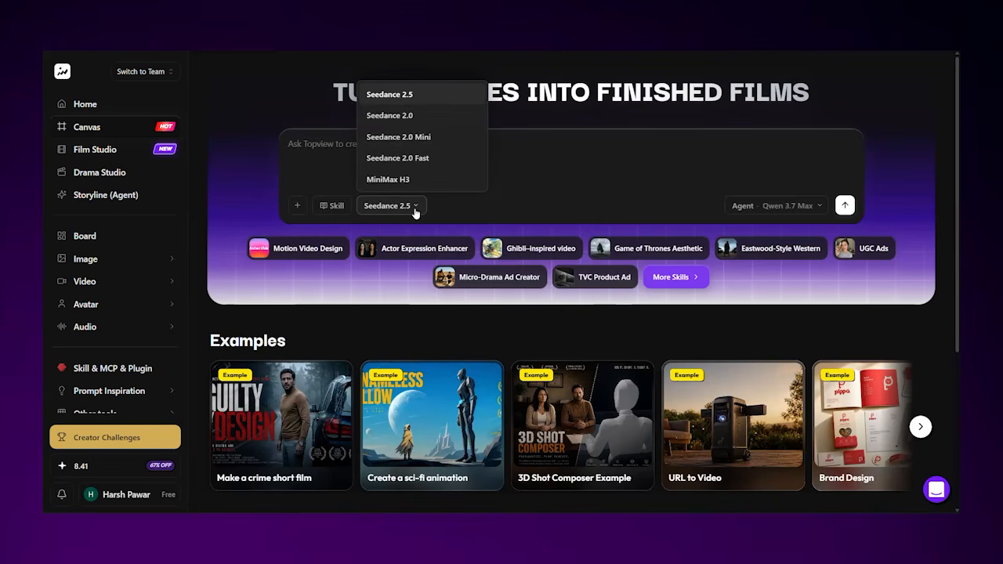
Choose Seedance 2.5 as the video model and look over the examples and projects on the home page.
{"action": "left_click", "coordinate": [455, 95]}
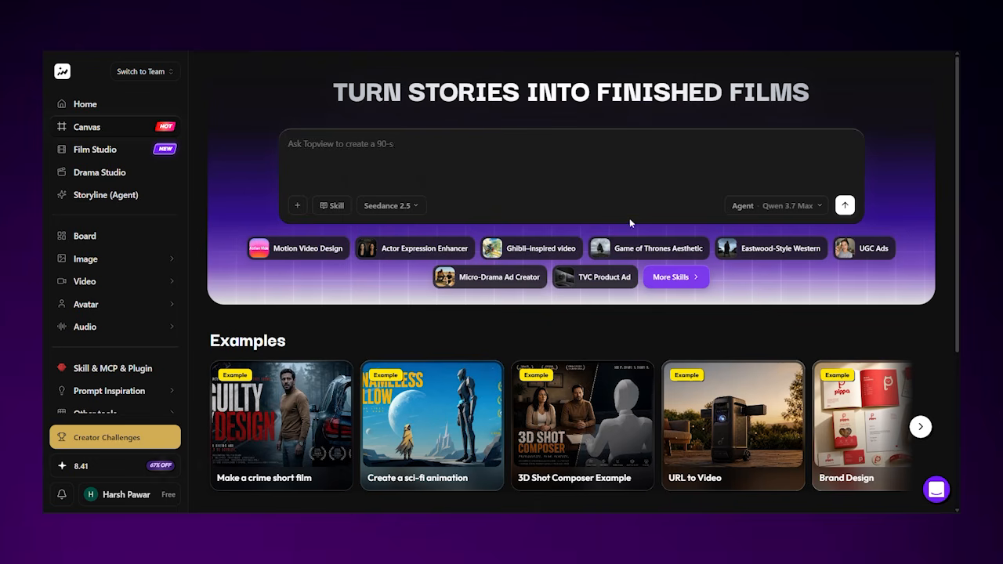
{"action": "scroll", "coordinate": [629, 219], "scroll_direction": "down", "scroll_amount": 3}
{"action": "scroll", "coordinate": [633, 227], "scroll_direction": "down", "scroll_amount": 1}
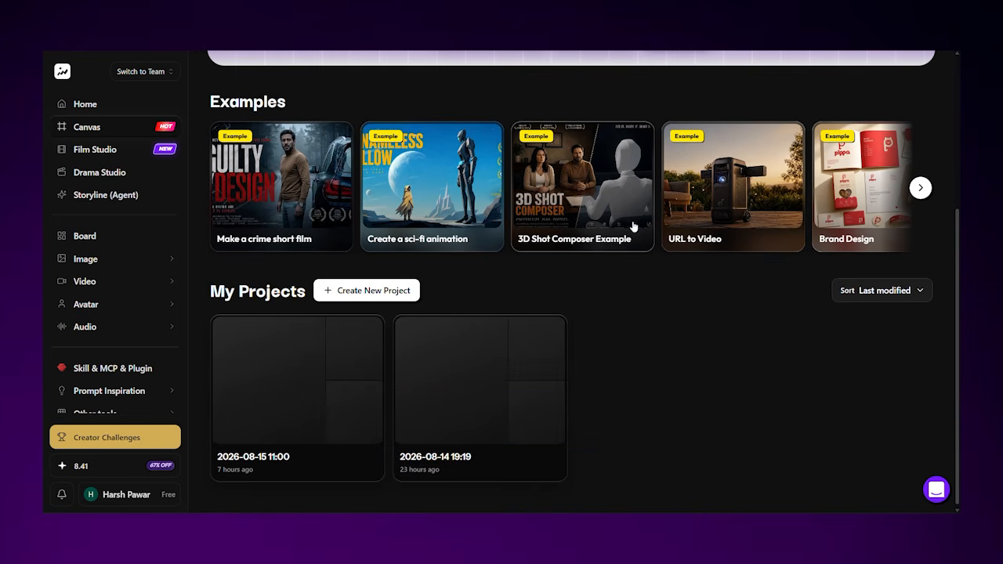
{"action": "scroll", "coordinate": [632, 225], "scroll_direction": "up", "scroll_amount": 4}
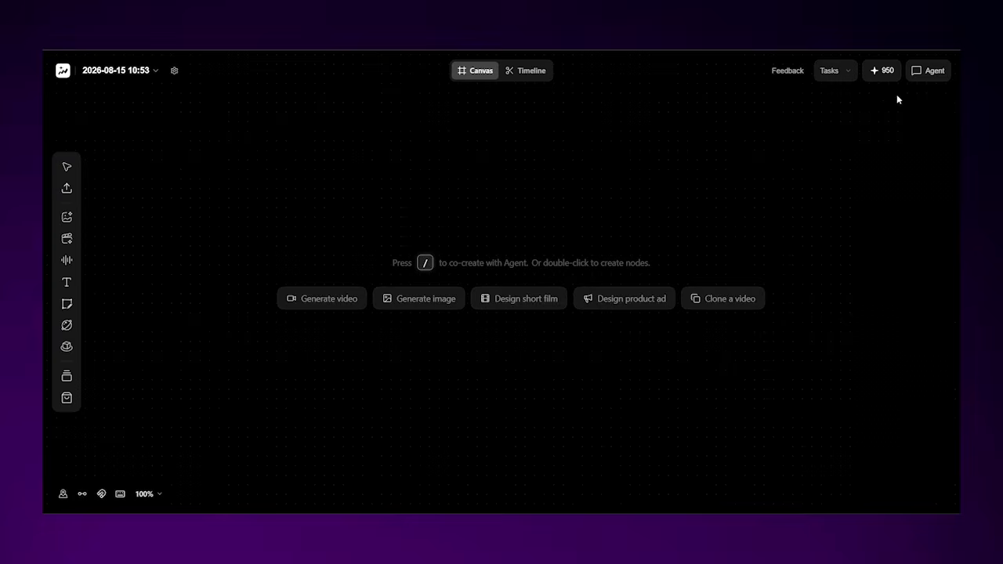
Open the agent chat on the canvas as a floating window and attach Watch.png to the request.
{"action": "left_click", "coordinate": [928, 70]}
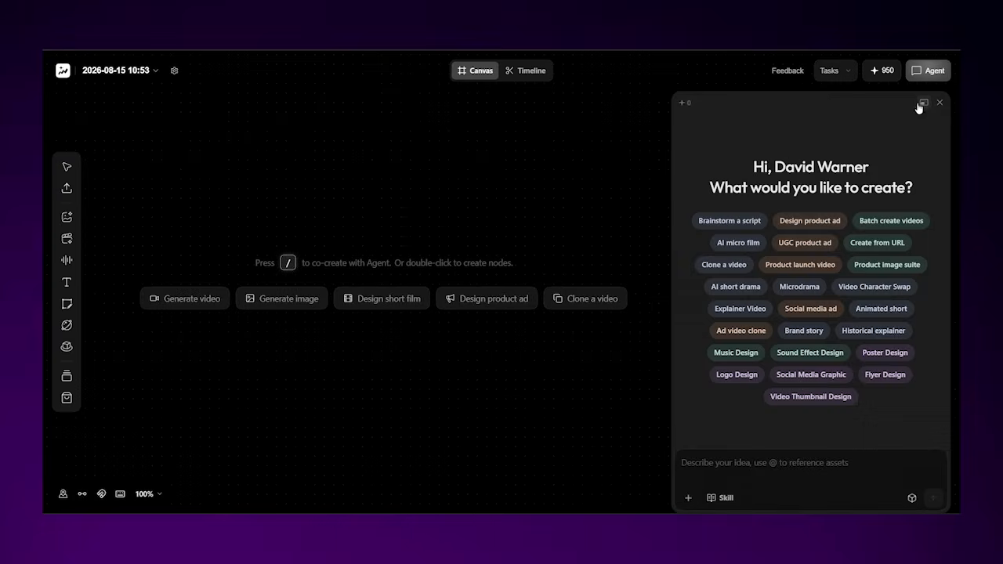
{"action": "left_click_drag", "start_coordinate": [394, 201], "coordinate": [275, 198]}
{"action": "left_click_drag", "start_coordinate": [496, 101], "coordinate": [552, 103]}
{"action": "left_click", "coordinate": [449, 339]}
{"action": "left_click", "coordinate": [352, 365]}
{"action": "left_click", "coordinate": [190, 108]}
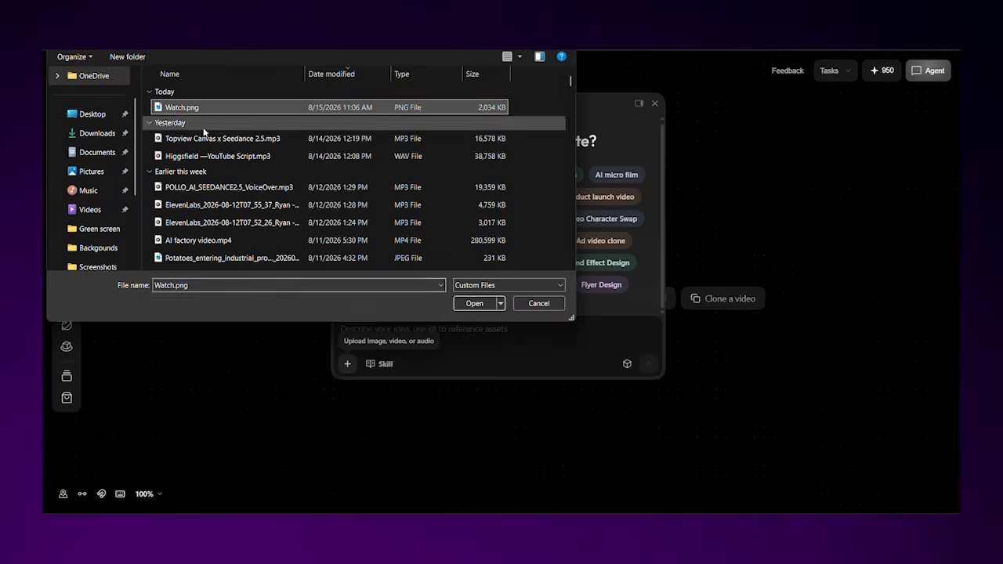
{"action": "left_click", "coordinate": [474, 302]}
Send the agent the request "Create a premium luxury smartwatch advertisement.".
{"action": "left_click", "coordinate": [435, 333]}
{"action": "type", "text": "Create a premium luxury smartwatch advertisement."}
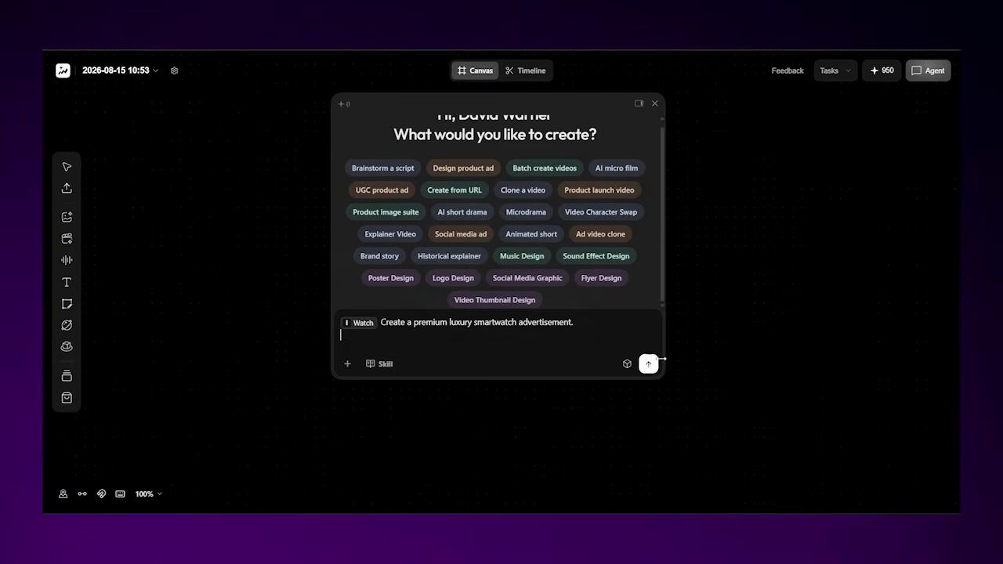
{"action": "left_click", "coordinate": [649, 365]}
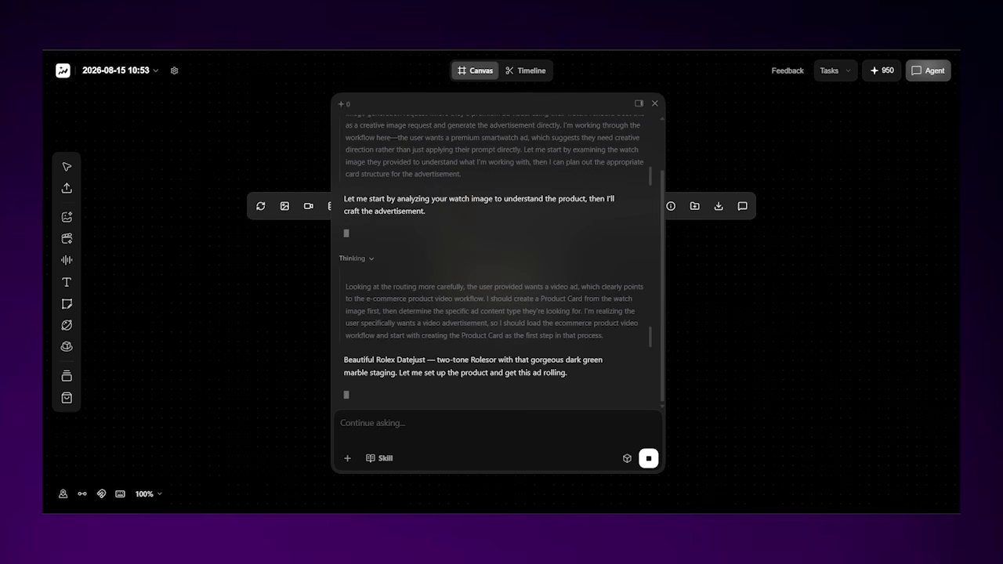
Review the agent's reply, including its default video settings, the content type list and its recommendations.
{"action": "scroll", "coordinate": [522, 253], "scroll_direction": "up", "scroll_amount": 2}
{"action": "scroll", "coordinate": [541, 257], "scroll_direction": "down", "scroll_amount": 2}
{"action": "scroll", "coordinate": [564, 262], "scroll_direction": "up", "scroll_amount": 2}
{"action": "scroll", "coordinate": [501, 255], "scroll_direction": "down", "scroll_amount": 2}
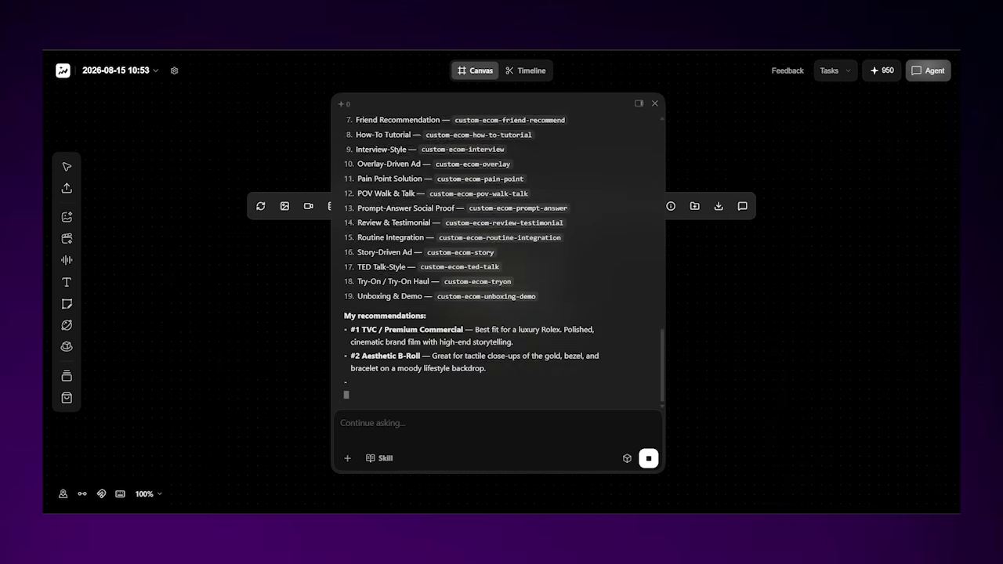
{"action": "scroll", "coordinate": [510, 269], "scroll_direction": "up", "scroll_amount": 10}
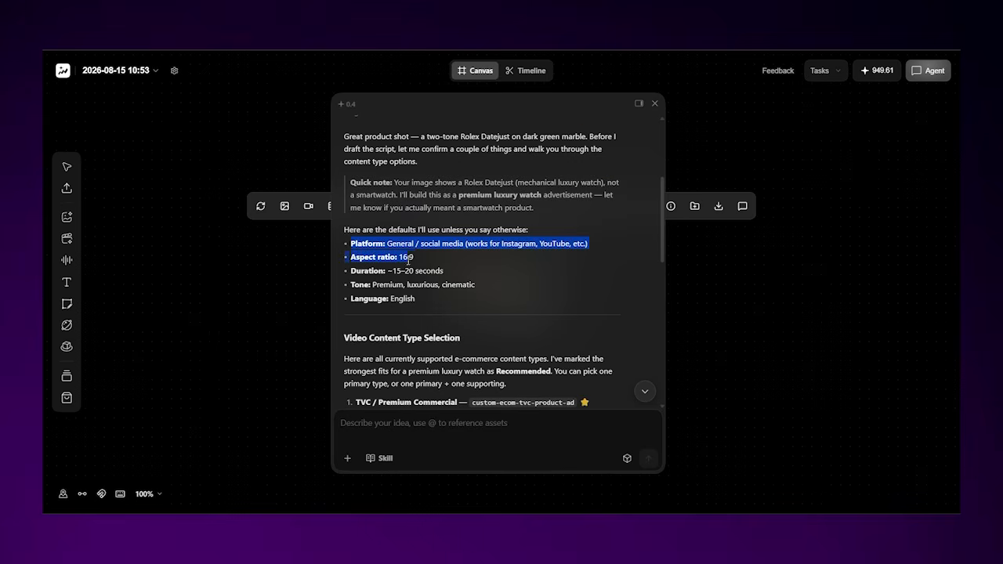
{"action": "left_click", "coordinate": [568, 279]}
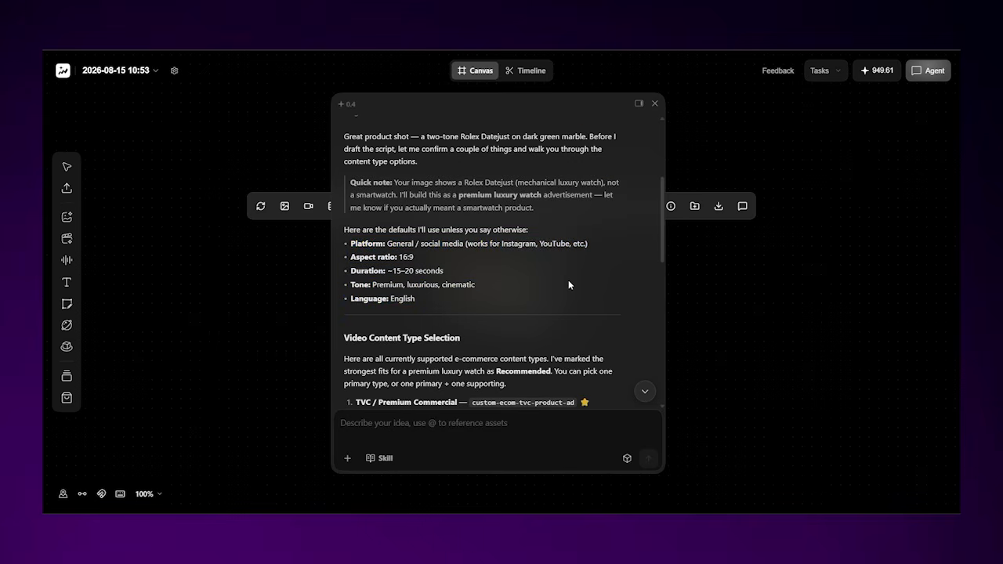
{"action": "scroll", "coordinate": [626, 287], "scroll_direction": "down", "scroll_amount": 3}
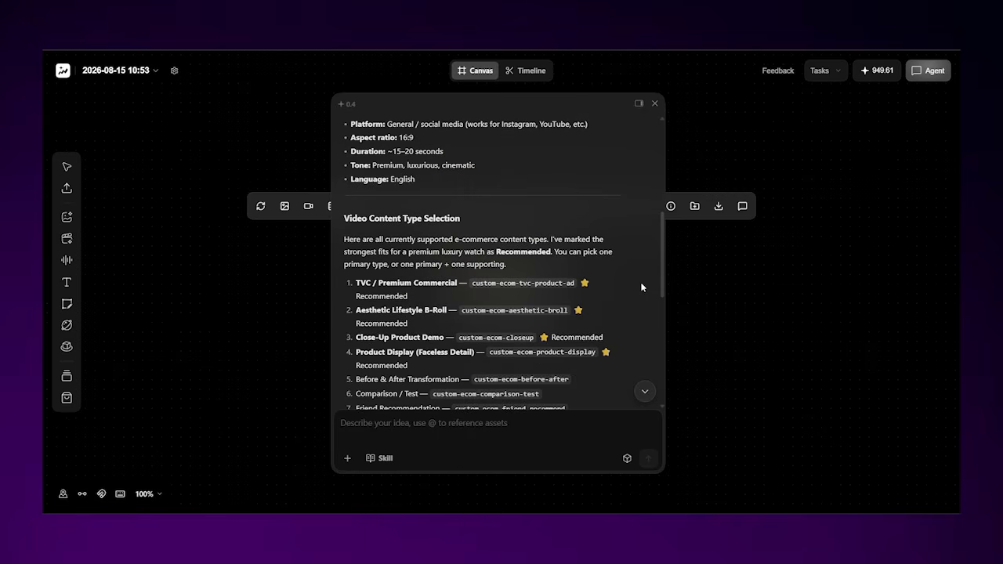
{"action": "scroll", "coordinate": [641, 287], "scroll_direction": "down", "scroll_amount": 9}
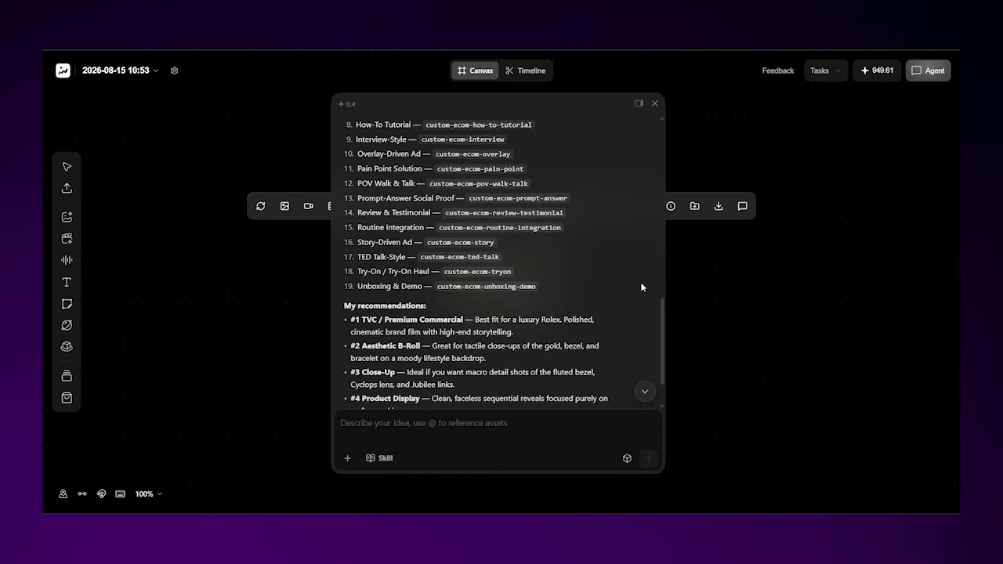
{"action": "scroll", "coordinate": [640, 287], "scroll_direction": "down", "scroll_amount": 2}
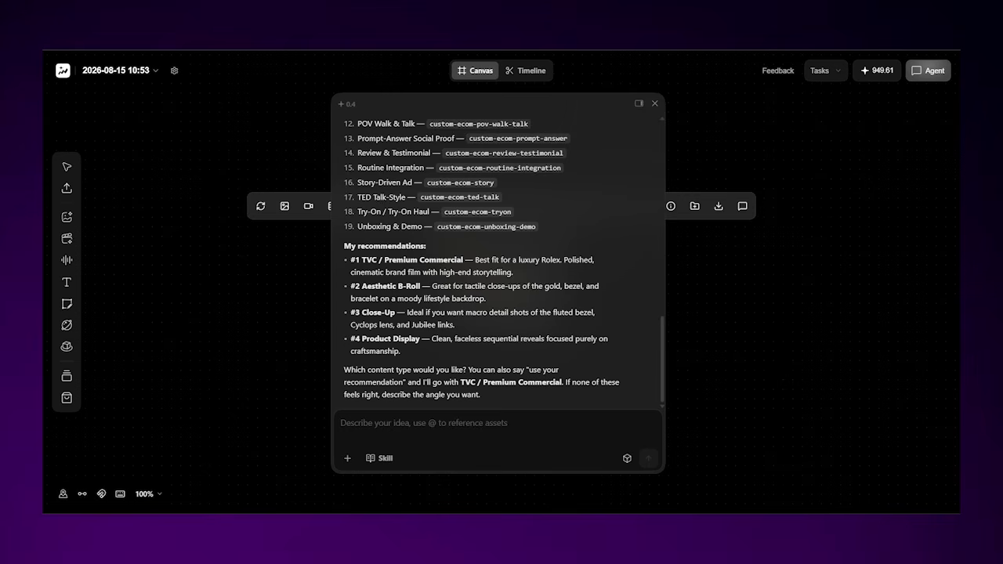
Reply to the agent with "Use recommendation #1" and approve its proposed script with "okay".
{"action": "left_click", "coordinate": [391, 429]}
{"action": "type", "text": "Use recommendation #1"}
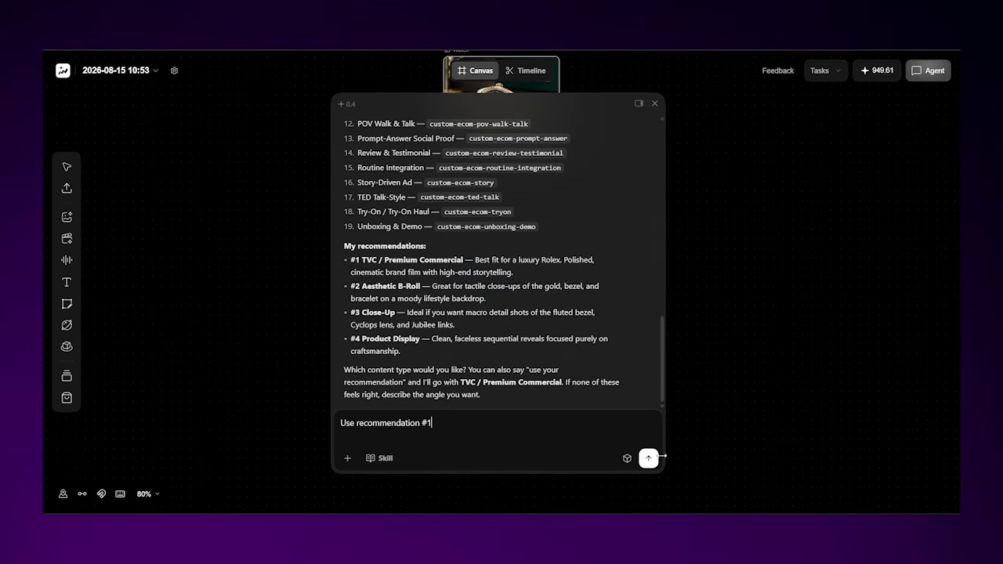
{"action": "left_click", "coordinate": [649, 459]}
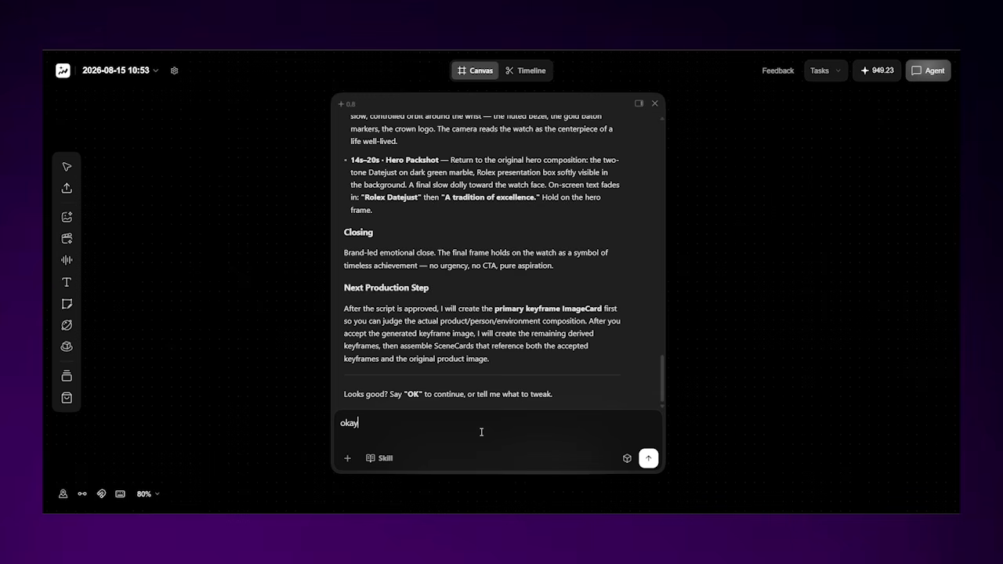
{"action": "key", "text": "Return"}
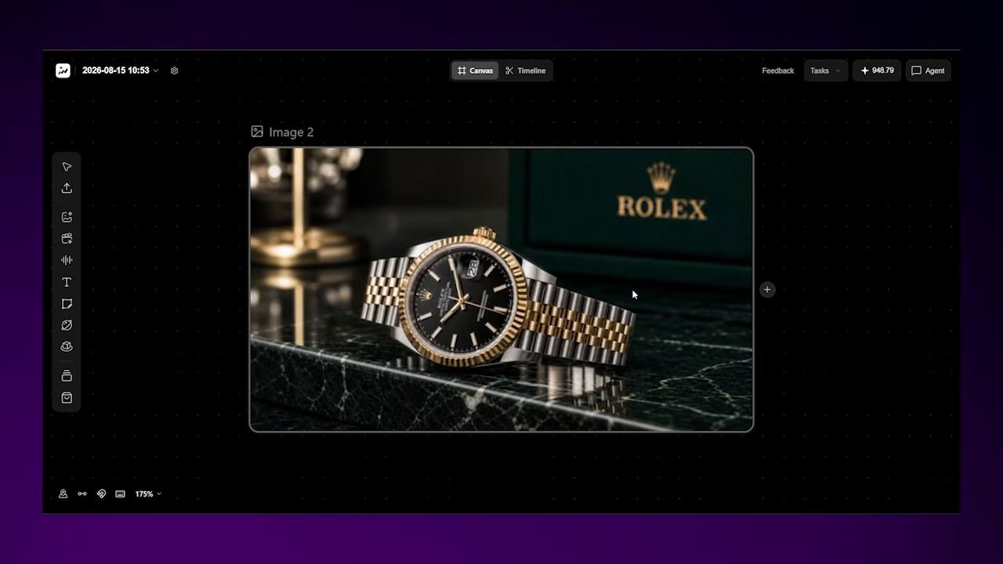
Inspect the generated Image 2 keyframe, select it and shift it slightly up and to the left on the canvas.
{"action": "scroll", "coordinate": [618, 269], "scroll_direction": "down", "scroll_amount": 3}
{"action": "scroll", "coordinate": [606, 313], "scroll_direction": "up", "scroll_amount": 2}
{"action": "scroll", "coordinate": [840, 236], "scroll_direction": "up", "scroll_amount": 1}
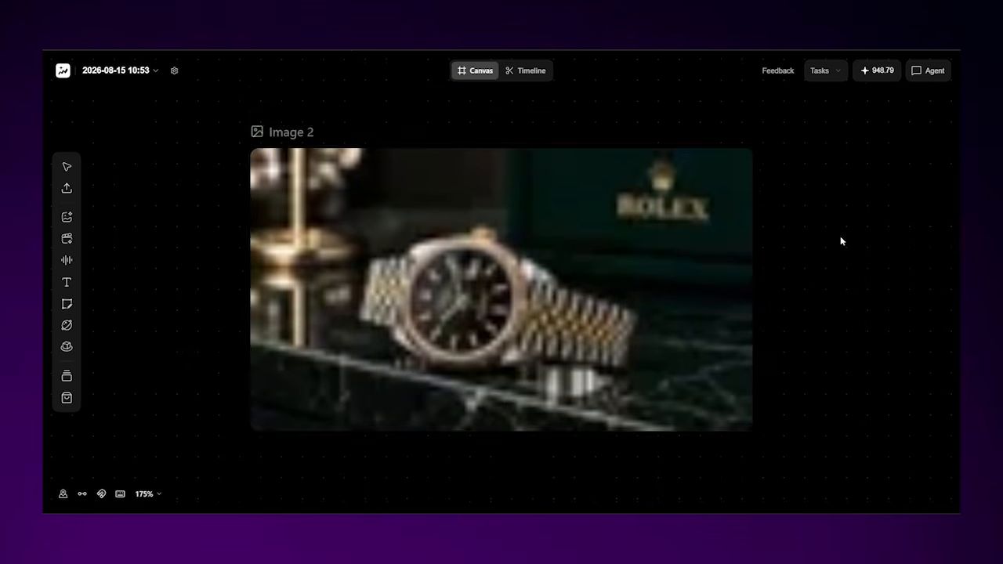
{"action": "left_click", "coordinate": [431, 199]}
{"action": "left_click_drag", "start_coordinate": [503, 285], "coordinate": [499, 265]}
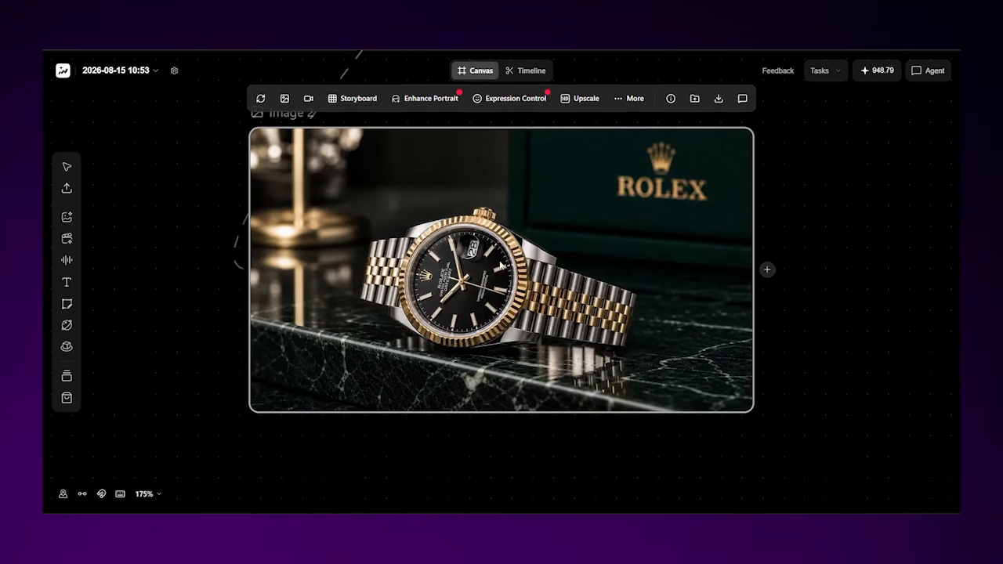
{"action": "left_click_drag", "start_coordinate": [664, 283], "coordinate": [552, 282]}
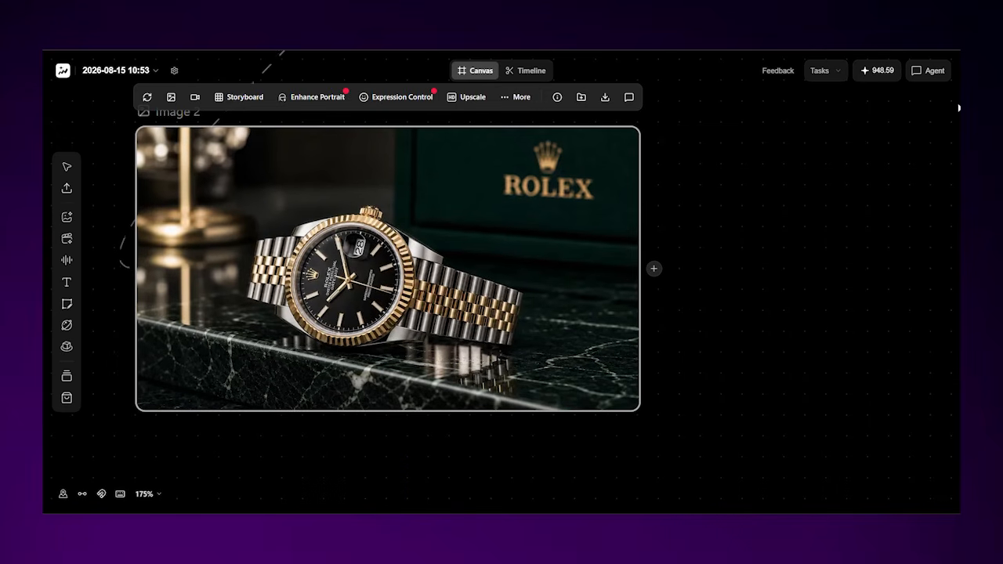
Generate a 30s, 16:9, 720p Seedance 2.5 video from Image 2, prompting for a cinematic luxury Rolex commercial with smooth camera movement, and close the agent chat.
{"action": "left_click", "coordinate": [928, 70]}
{"action": "left_click", "coordinate": [183, 114]}
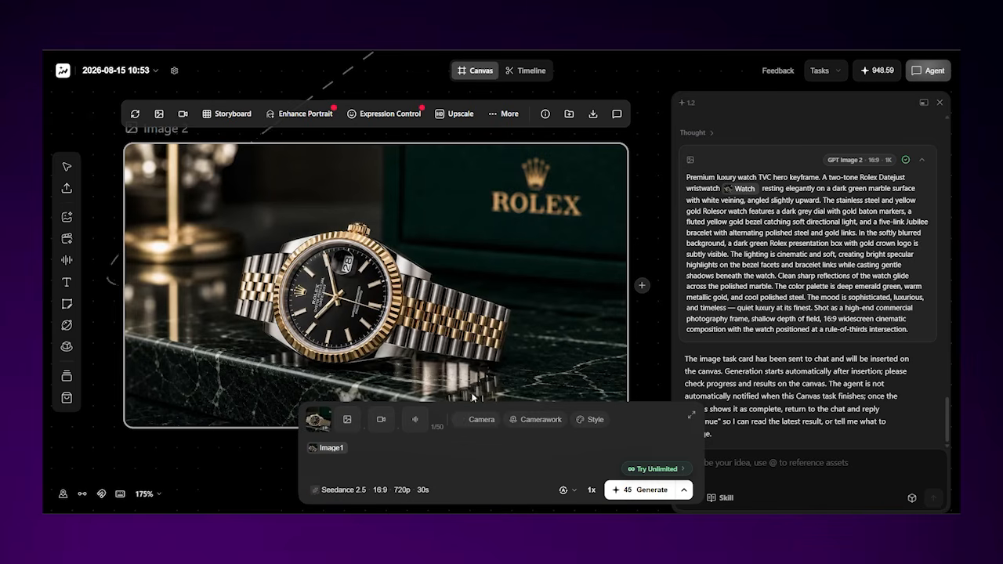
{"action": "type", "text": "Cinematic luxury Rolex commercial, smooth camera movement, premium reflections, dramatic lighting, shallow depth of field, luxury showroom environment, high-end product advertisement."}
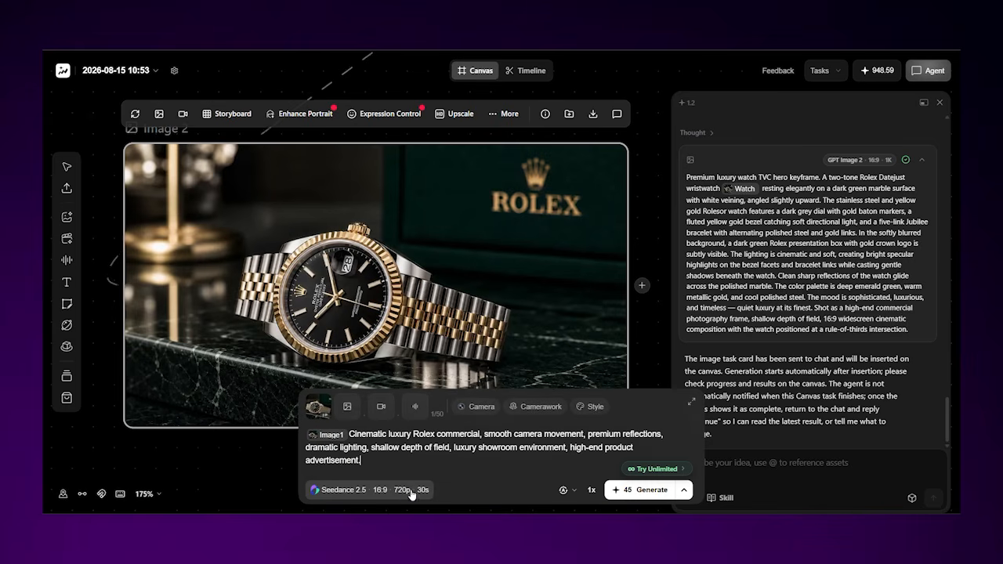
{"action": "left_click", "coordinate": [412, 492]}
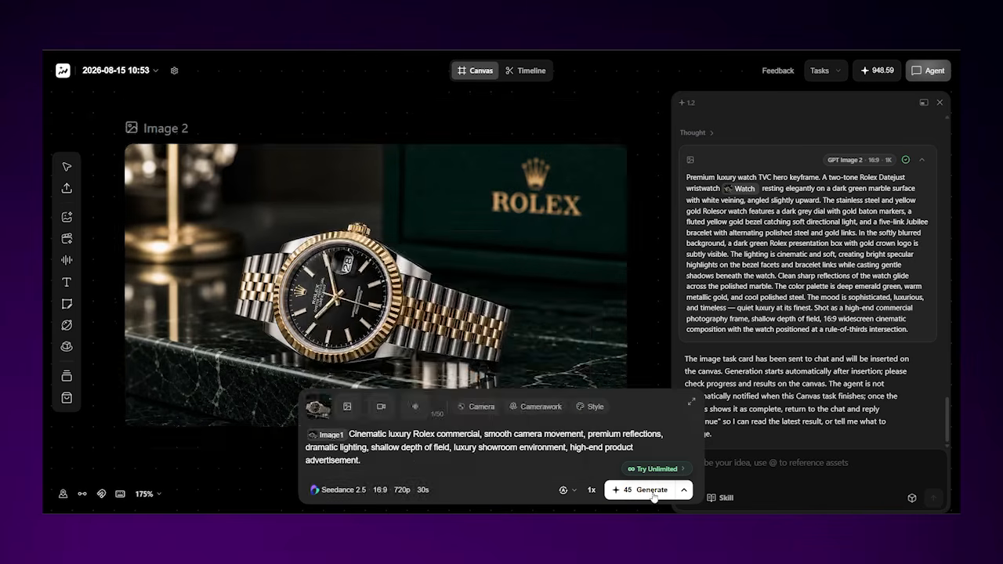
{"action": "left_click", "coordinate": [650, 490]}
{"action": "left_click", "coordinate": [939, 104]}
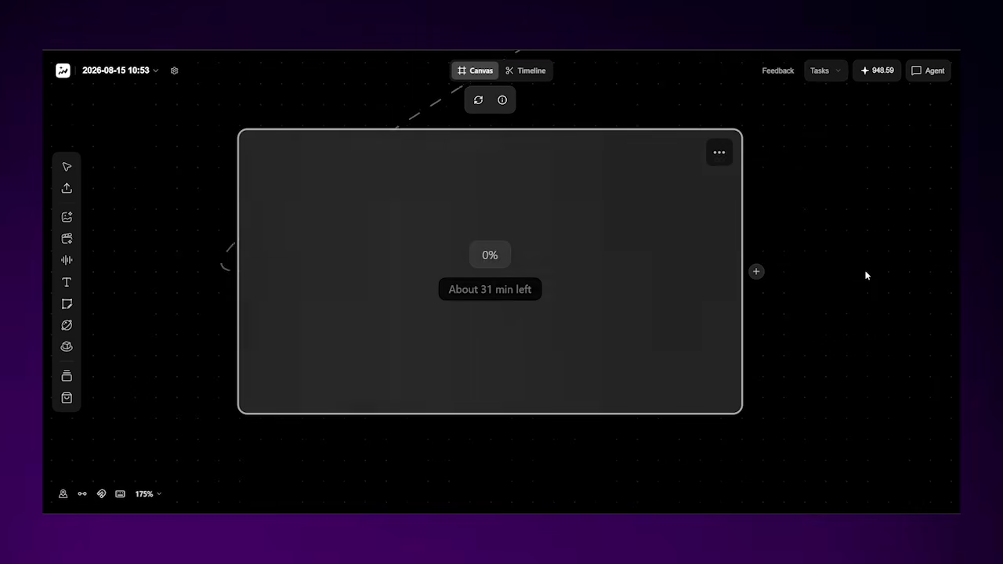
Move the generating video node from below Image 2 to its right side on the canvas.
{"action": "left_click", "coordinate": [146, 494]}
{"action": "left_click", "coordinate": [156, 411]}
{"action": "left_click", "coordinate": [146, 494]}
{"action": "left_click", "coordinate": [157, 430]}
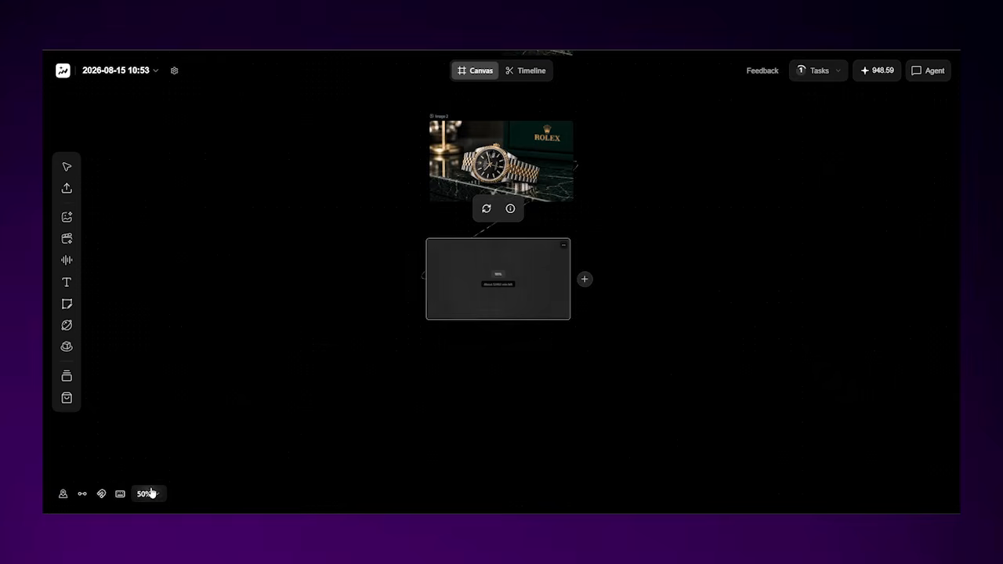
{"action": "left_click", "coordinate": [149, 494]}
{"action": "left_click", "coordinate": [165, 453]}
{"action": "left_click_drag", "start_coordinate": [566, 407], "coordinate": [689, 233]}
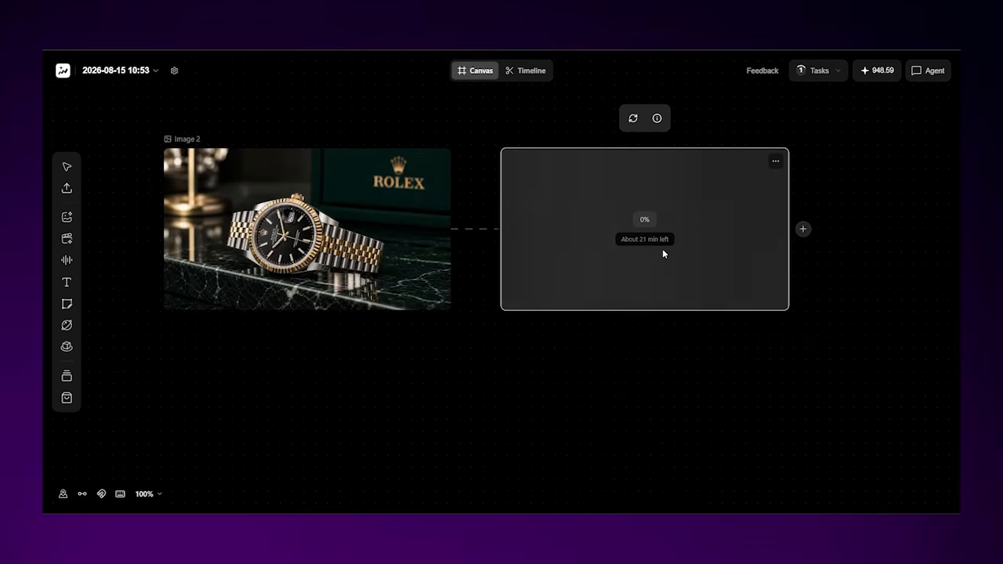
Play the finished Video 1 on the canvas and pause it partway through.
{"action": "left_click", "coordinate": [397, 246]}
{"action": "scroll", "coordinate": [397, 246], "scroll_direction": "up", "scroll_amount": 2}
{"action": "left_click", "coordinate": [532, 408]}
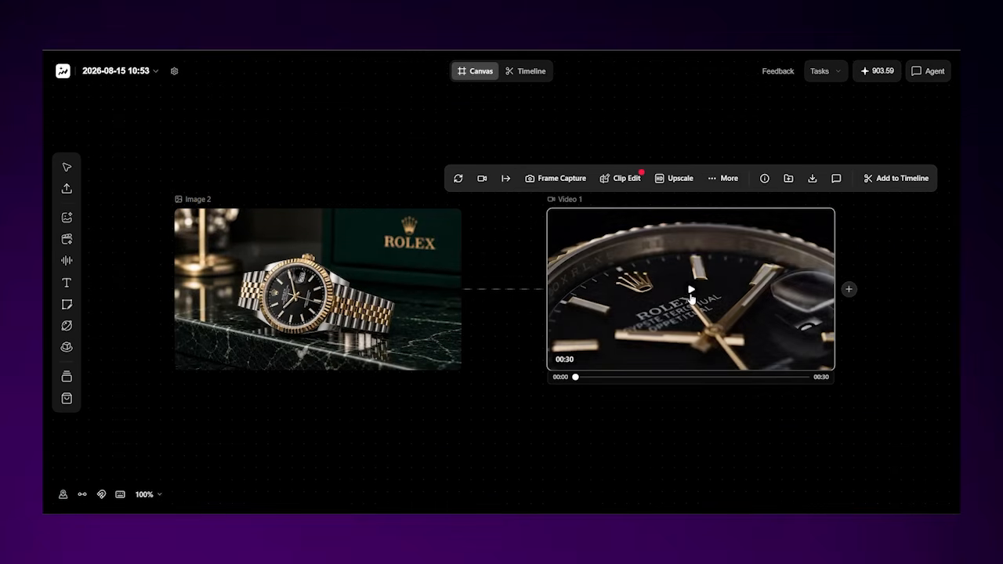
{"action": "left_click", "coordinate": [692, 292]}
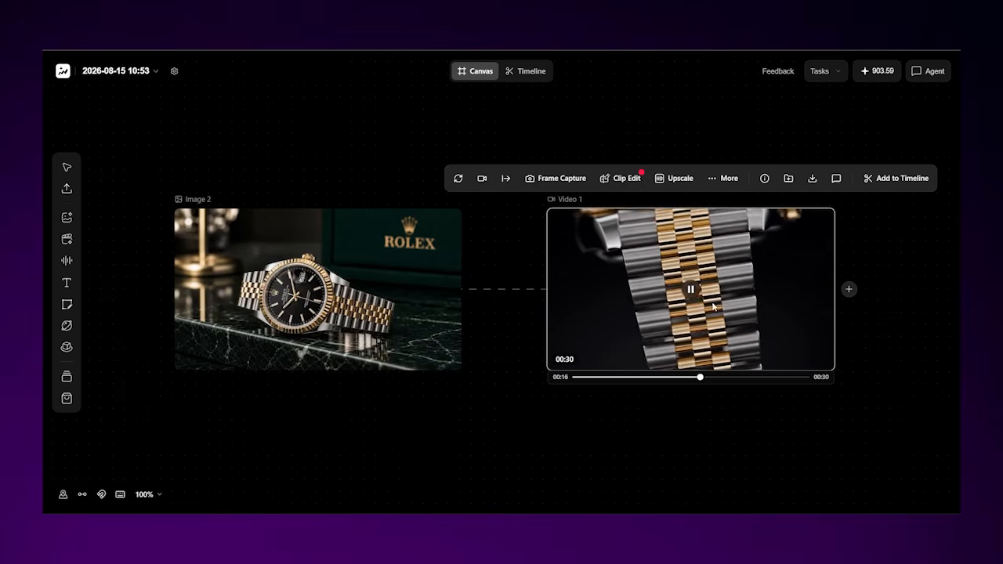
{"action": "left_click", "coordinate": [691, 292]}
Reopen the agent chat and stack Video 1 below Image 2 in the remaining canvas space.
{"action": "left_click", "coordinate": [913, 72]}
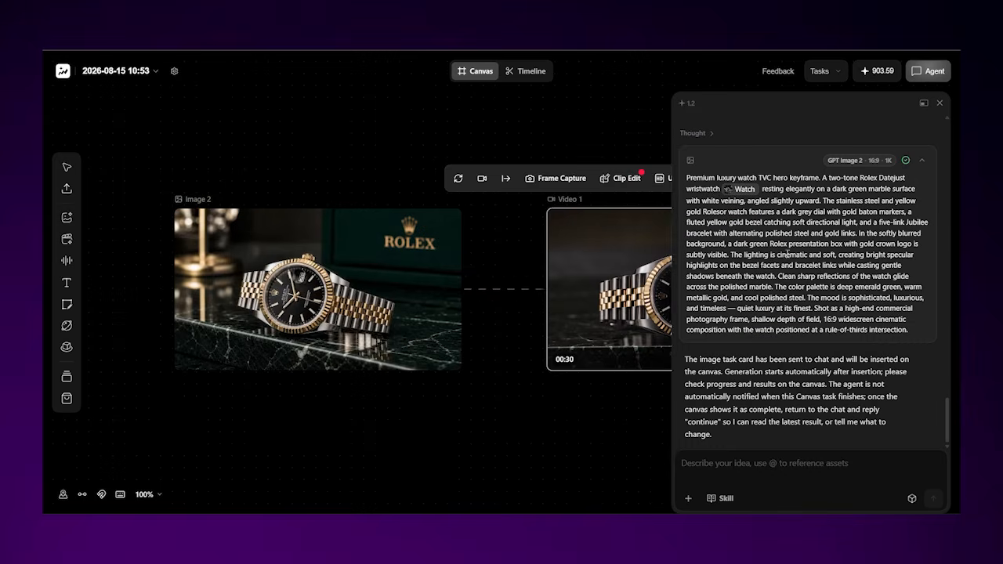
{"action": "left_click_drag", "start_coordinate": [473, 258], "coordinate": [259, 401]}
{"action": "left_click_drag", "start_coordinate": [214, 176], "coordinate": [341, 158]}
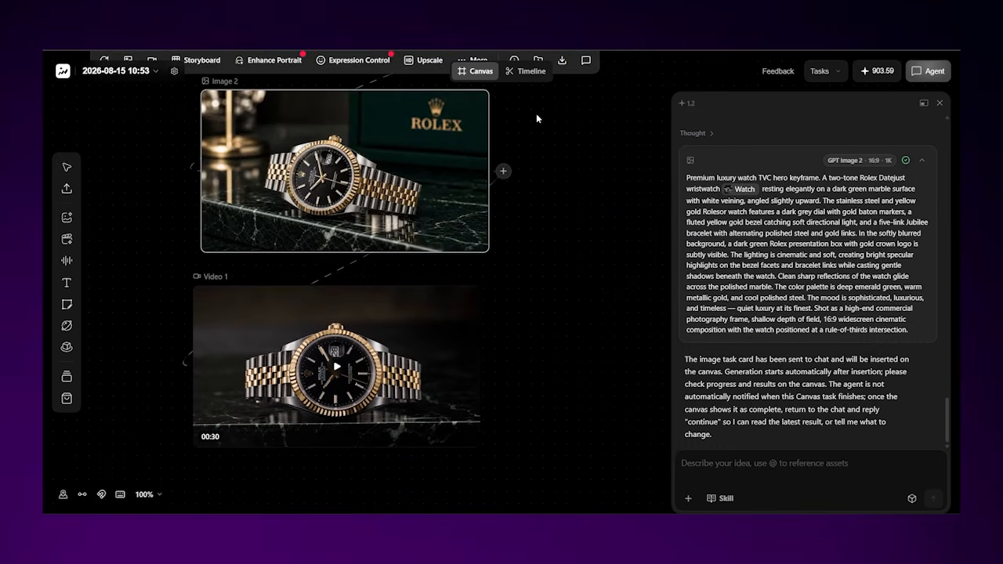
Start a Clip Edit on a short early segment of Video 1, using Image 2 as reference, with Seedance 2.5 at 720P.
{"action": "left_click", "coordinate": [343, 348]}
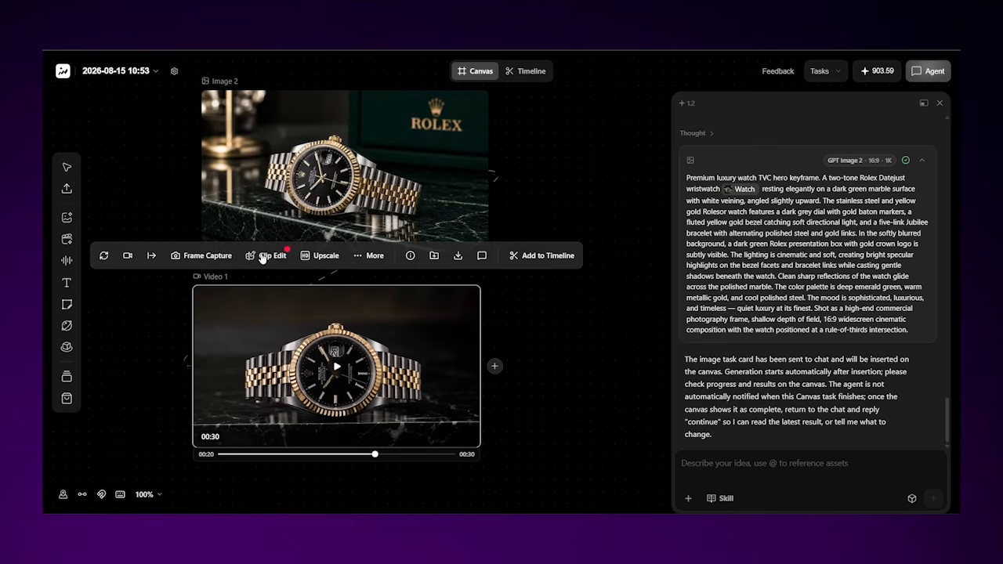
{"action": "left_click", "coordinate": [273, 255]}
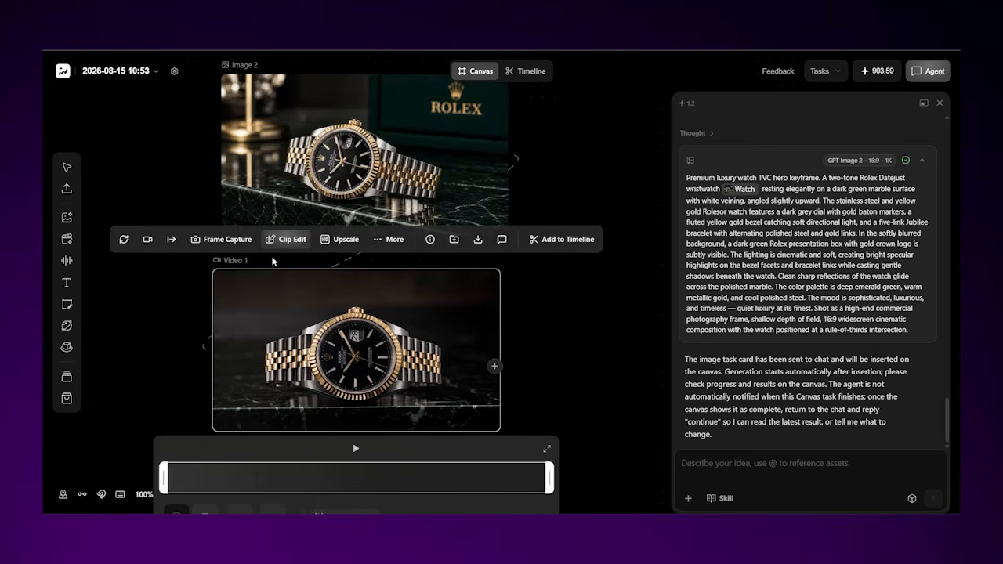
{"action": "left_click_drag", "start_coordinate": [694, 360], "coordinate": [446, 360]}
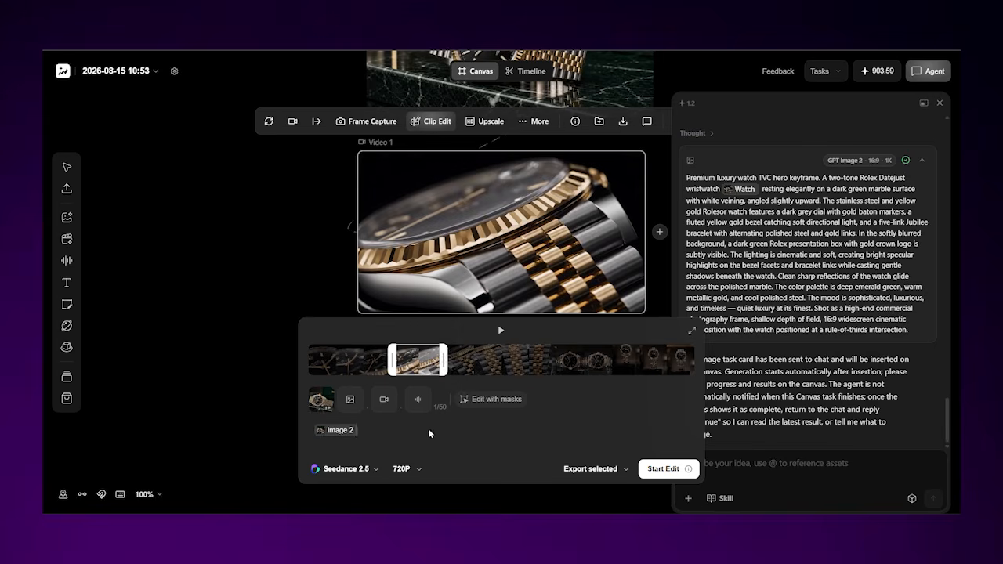
{"action": "left_click", "coordinate": [350, 398]}
{"action": "left_click", "coordinate": [364, 369]}
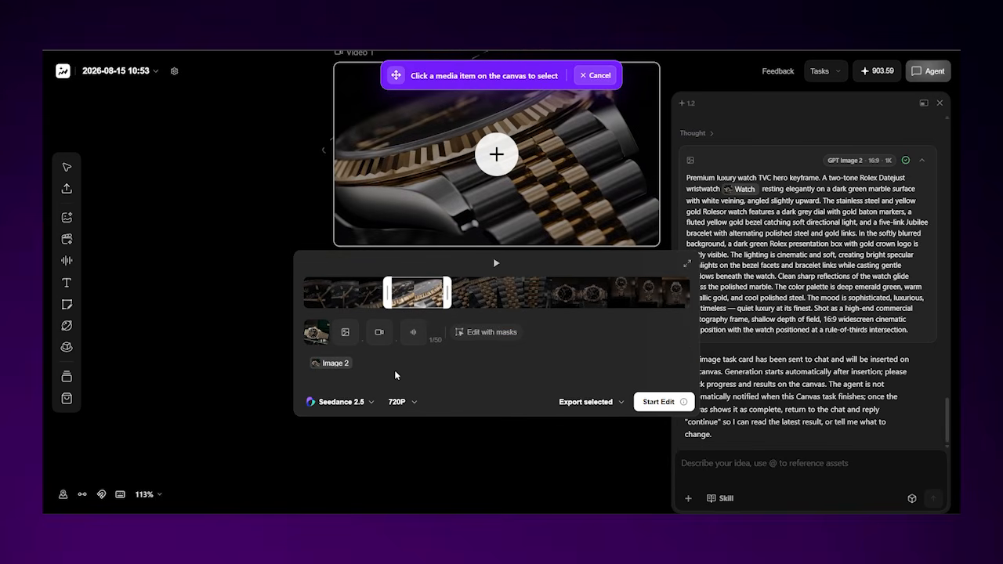
{"action": "left_click", "coordinate": [651, 407]}
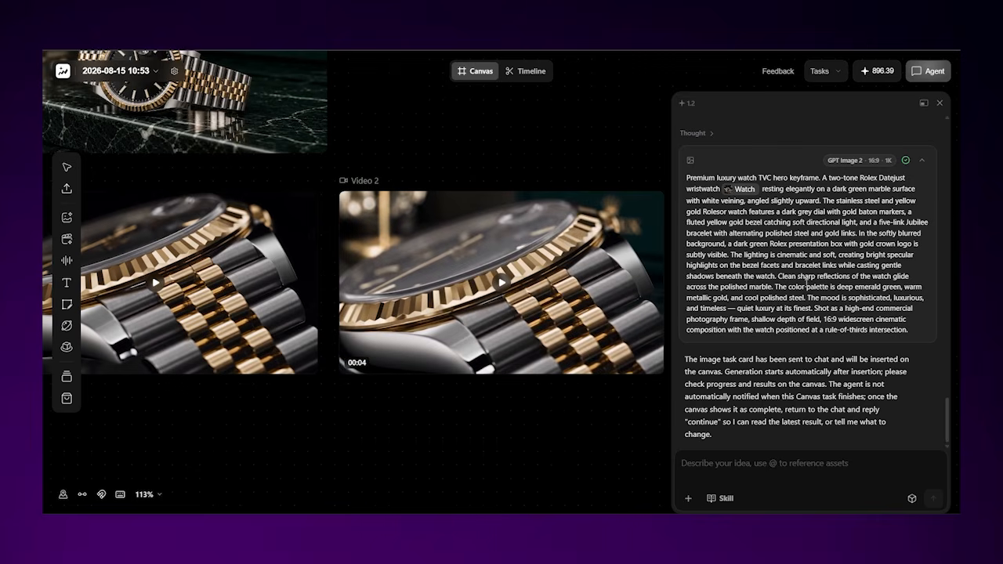
Close the agent chat and reposition Video 1 and Video 2 side by side on the canvas.
{"action": "left_click", "coordinate": [942, 102]}
{"action": "left_click_drag", "start_coordinate": [444, 279], "coordinate": [677, 296]}
{"action": "left_click_drag", "start_coordinate": [157, 285], "coordinate": [310, 309]}
{"action": "left_click", "coordinate": [148, 495]}
{"action": "left_click", "coordinate": [166, 430]}
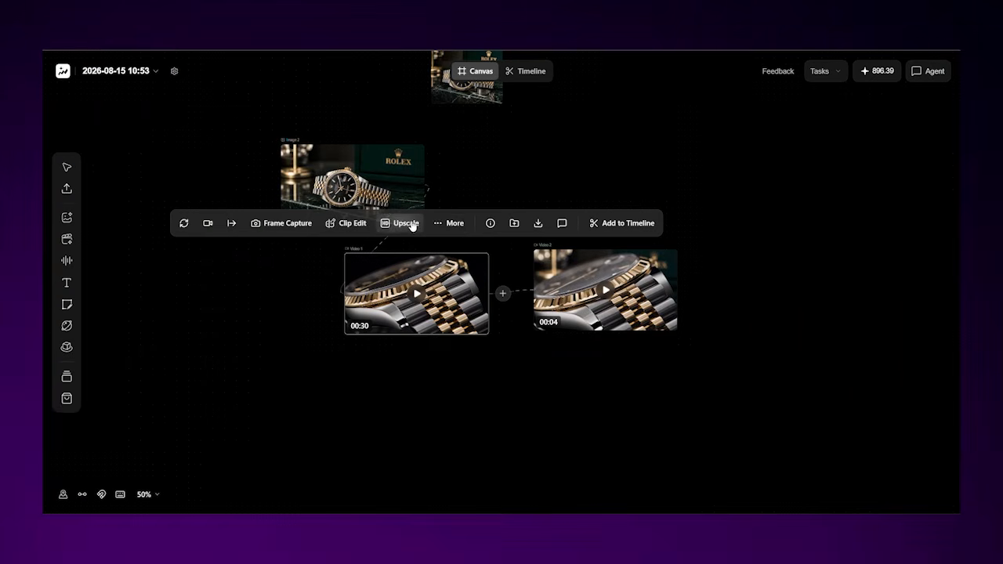
Branch a new video from Video 1 and generate a dark luxury Rolex commercial with black and gold aesthetics, dramatic shadows and premium reflections.
{"action": "left_click", "coordinate": [323, 364]}
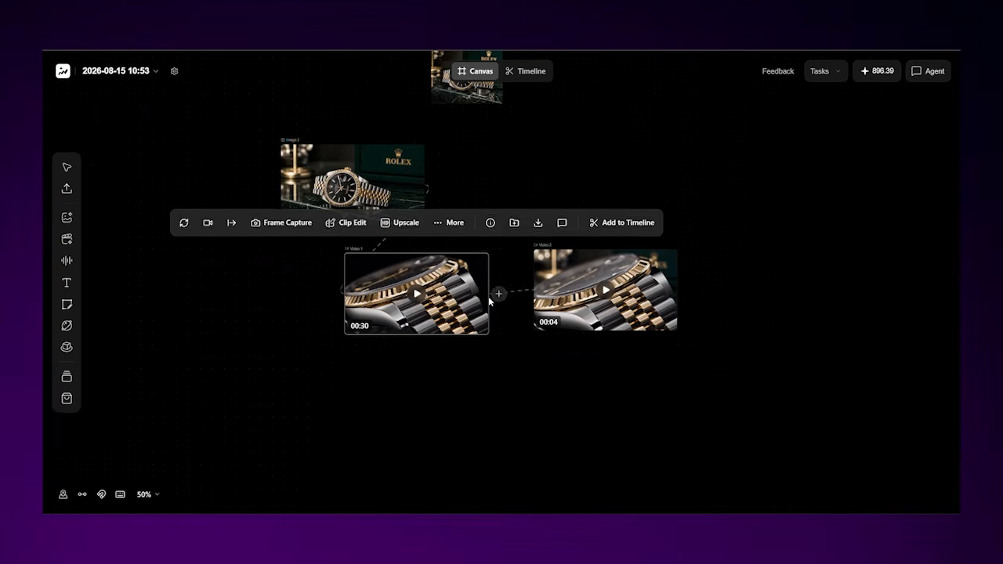
{"action": "left_click", "coordinate": [501, 295]}
{"action": "left_click", "coordinate": [533, 291]}
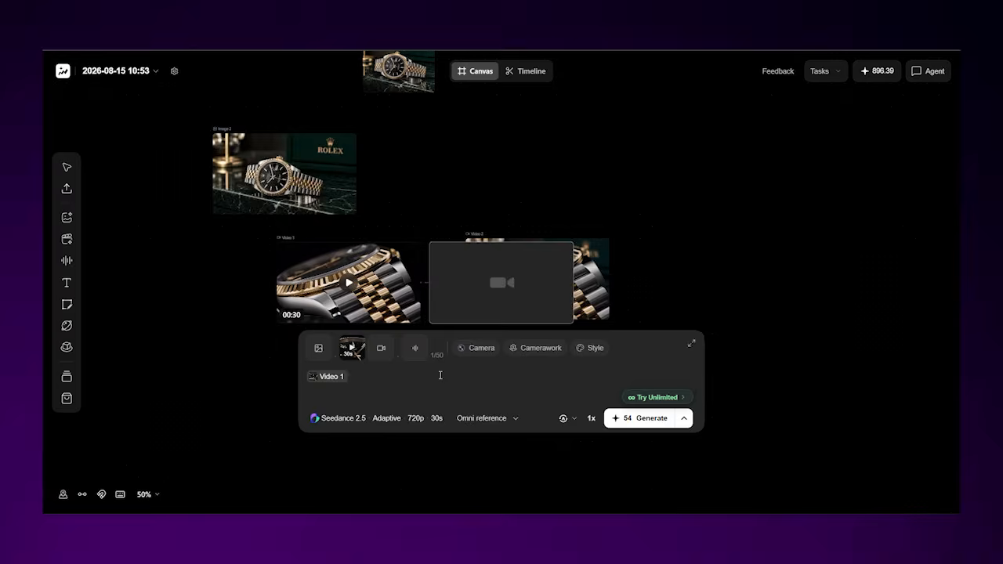
{"action": "type", "text": "Create a dark luxury Rolex commercial with black and gold aesthetics, dramatic shadows, premium reflections, cinematic lighting, smooth camera movement, and an ultra-premium brand feel. Focus on elegance, exclusivity, and high-end craftsmanship with a powerful hero shot ending."}
{"action": "left_click", "coordinate": [645, 416]}
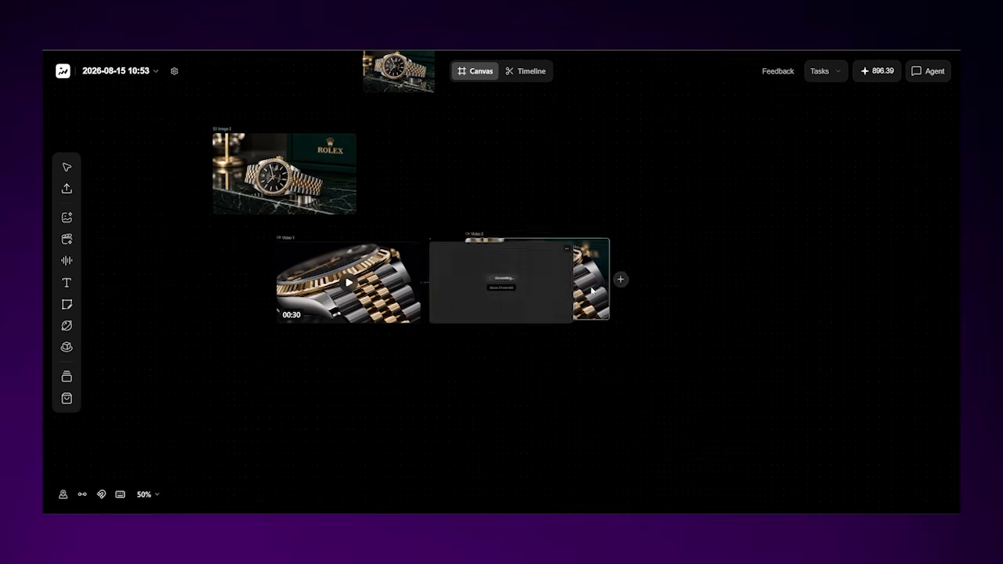
Generate another video from Video 1 as a luxury lifestyle Rolex advertisement featuring a successful businessman in premium environments.
{"action": "left_click", "coordinate": [406, 293]}
{"action": "left_click", "coordinate": [430, 283]}
{"action": "left_click", "coordinate": [493, 287]}
{"action": "left_click", "coordinate": [429, 389]}
{"action": "type", "text": "Create a dark luxury Rolex commercial with black and gold aesthetics, dramatic shadows, premium reflections, cinematic lighting, smooth camera movement, and an ultra-premium brand feel. Focus on elegance, exclusivity, and high-end craftsmanship with a powerful hero shot ending."}
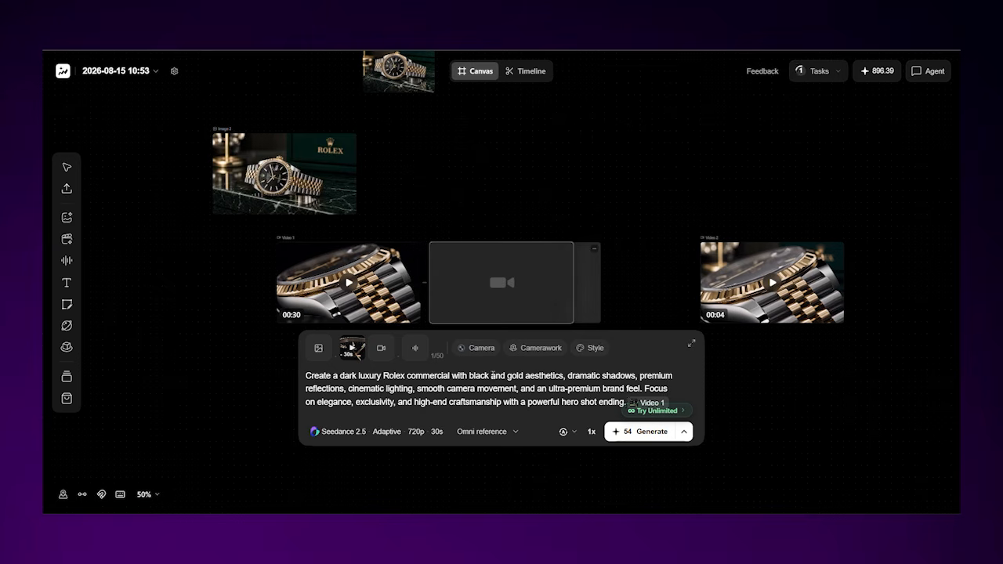
{"action": "type", "text": "Create a luxury lifestyle Rolex advertisement featuring a successful businessman in premium environments such as a luxury car, private jet, and executive office. Use cinematic camera movements, natural luxury moments, premium lighting, and a sophisticated high-end commercial style."}
{"action": "left_click", "coordinate": [647, 443]}
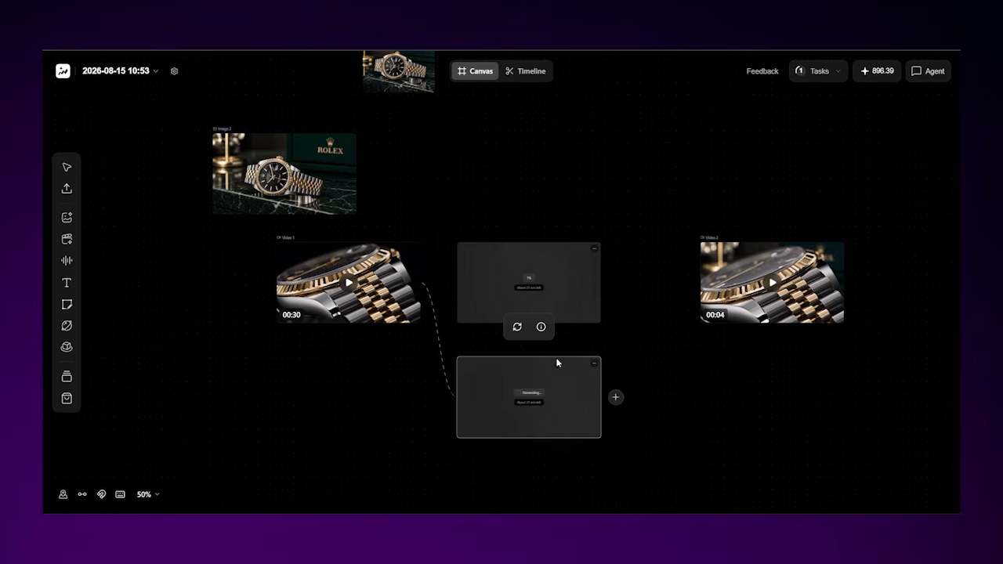
Move Video 1 down so it sits midway between the heights of Video 3 and Video 4.
{"action": "left_click", "coordinate": [143, 495]}
{"action": "left_click", "coordinate": [181, 447]}
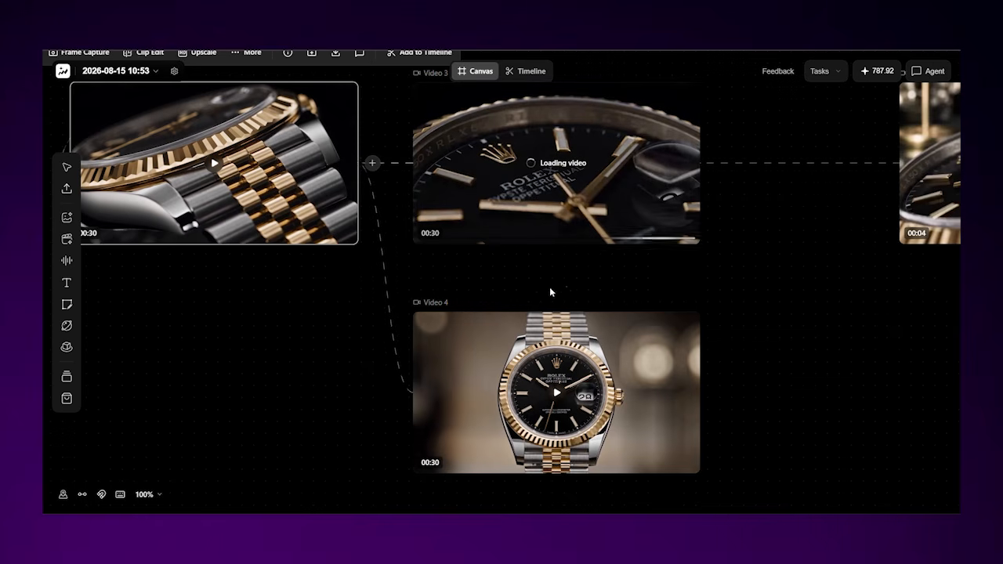
{"action": "left_click_drag", "start_coordinate": [270, 164], "coordinate": [295, 277]}
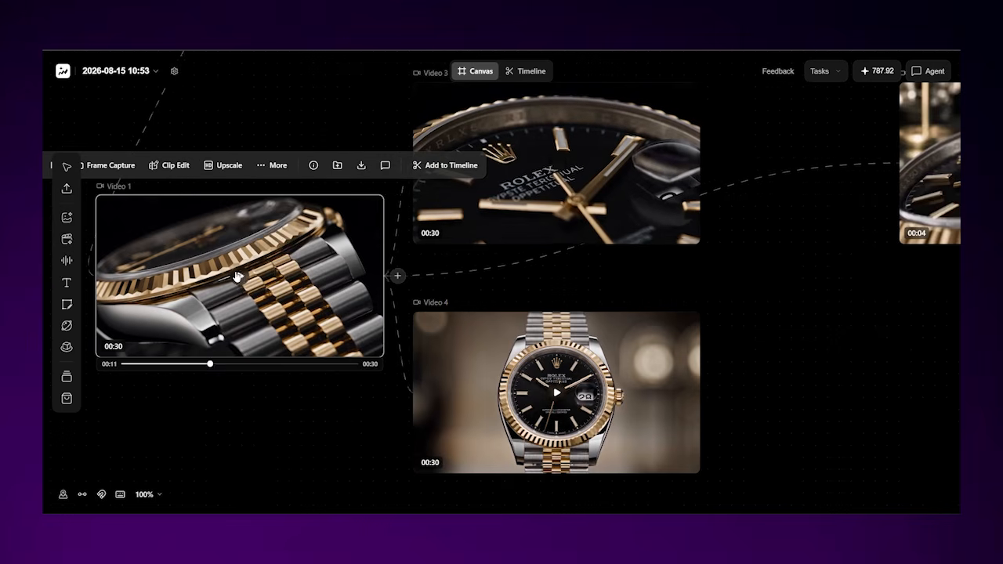
Play the generated Video 4 and Video 3 on the canvas to compare the two ad versions.
{"action": "left_click", "coordinate": [552, 394]}
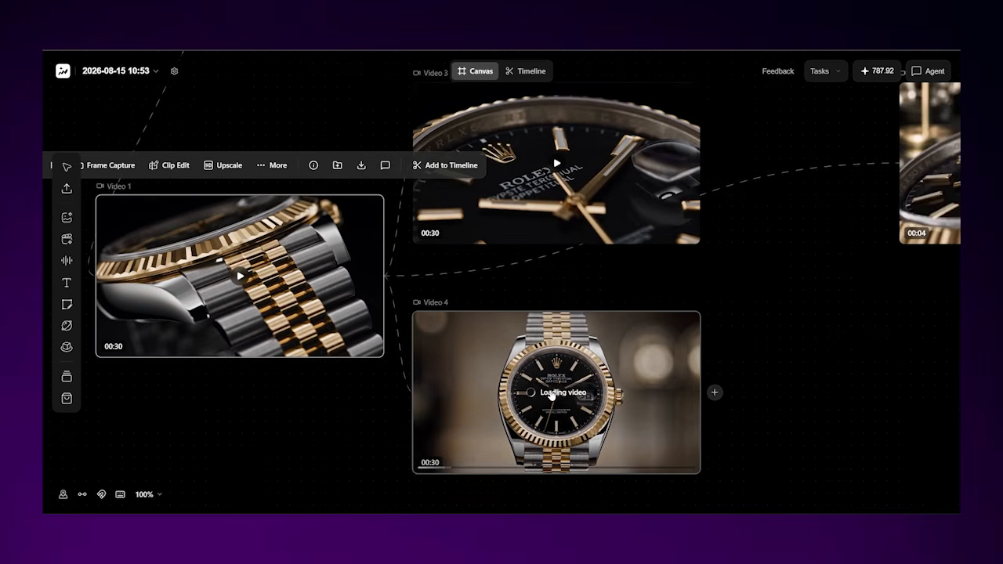
{"action": "left_click", "coordinate": [803, 289]}
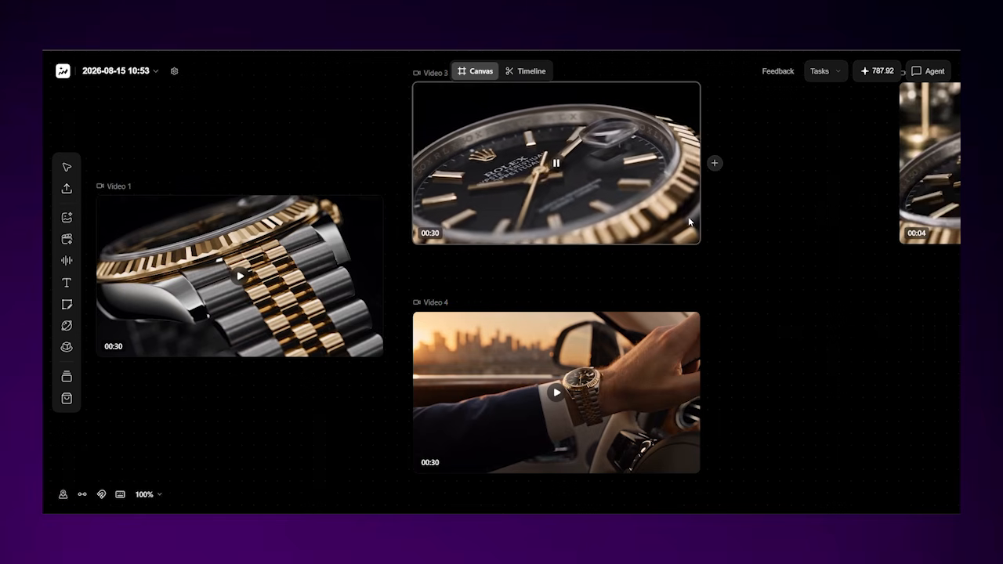
{"action": "left_click", "coordinate": [557, 395]}
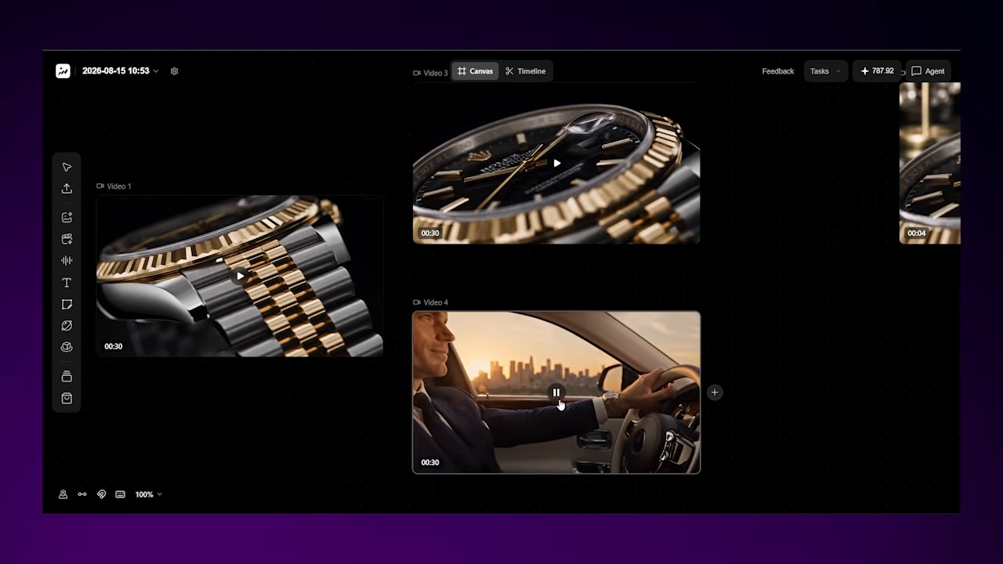
{"action": "left_click", "coordinate": [556, 163]}
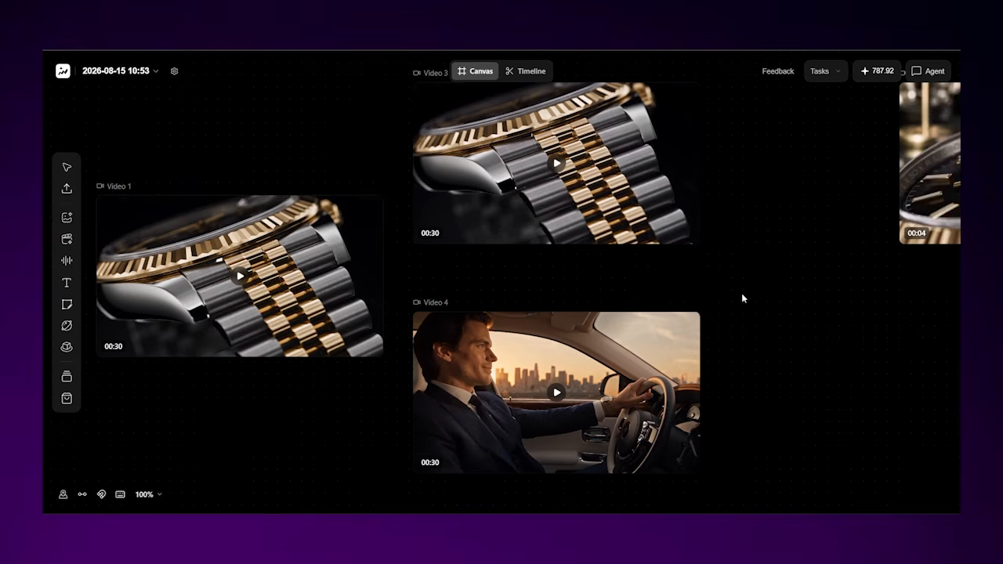
{"action": "left_click", "coordinate": [146, 494]}
{"action": "left_click", "coordinate": [199, 431]}
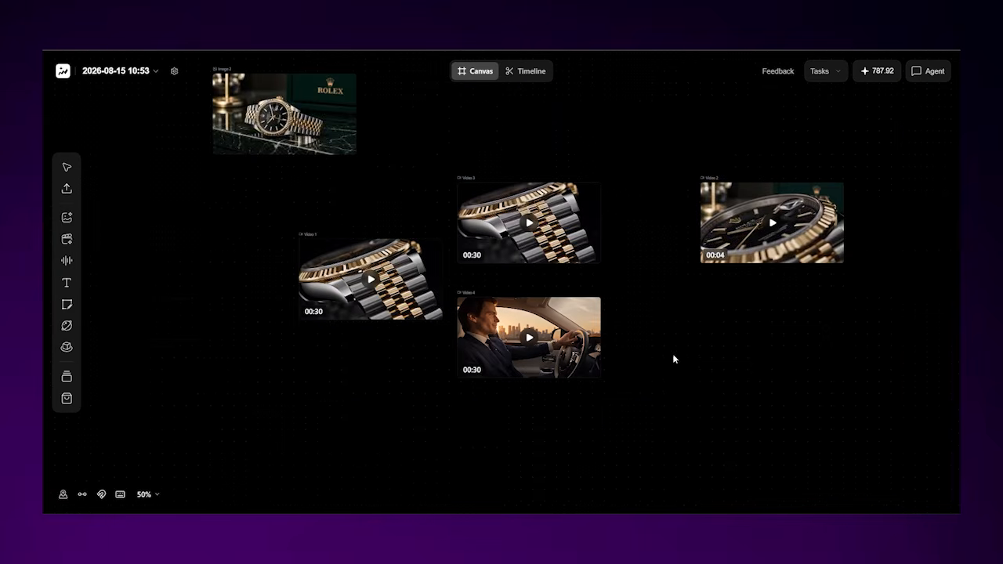
Play Video 1 in the timeline editor and export the timeline as one merged full video.
{"action": "left_click", "coordinate": [526, 71]}
{"action": "left_click", "coordinate": [645, 323]}
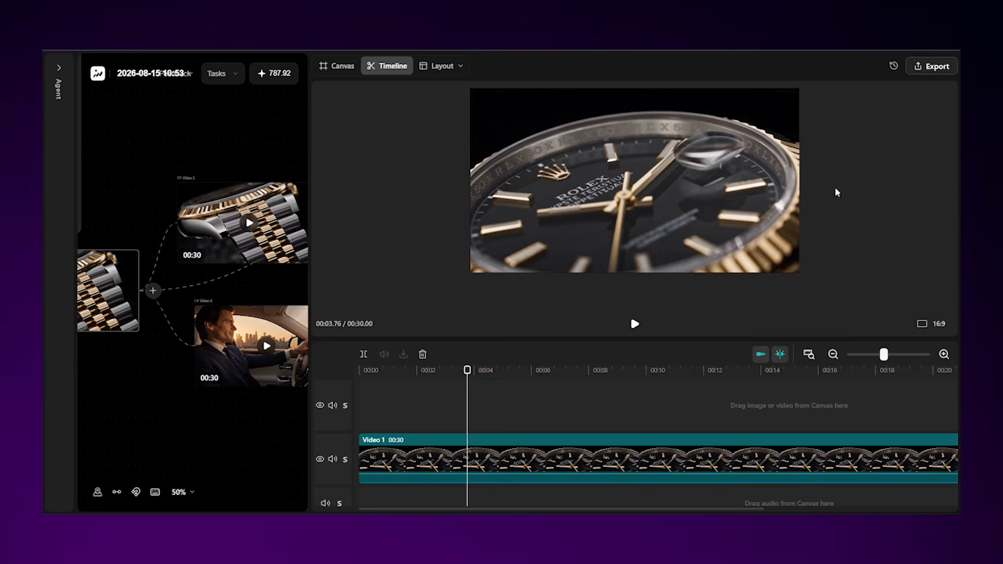
{"action": "left_click", "coordinate": [634, 324]}
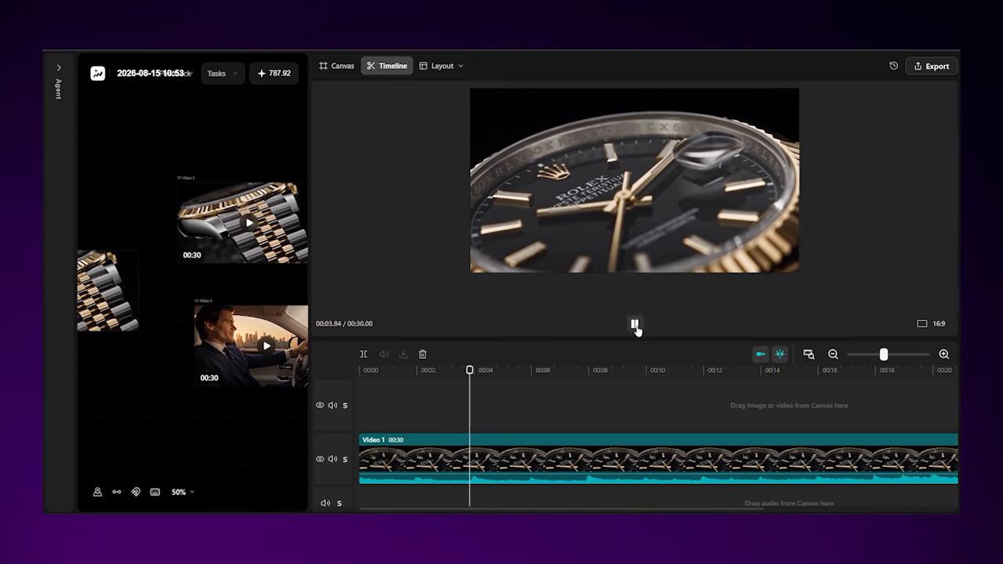
{"action": "left_click", "coordinate": [916, 68]}
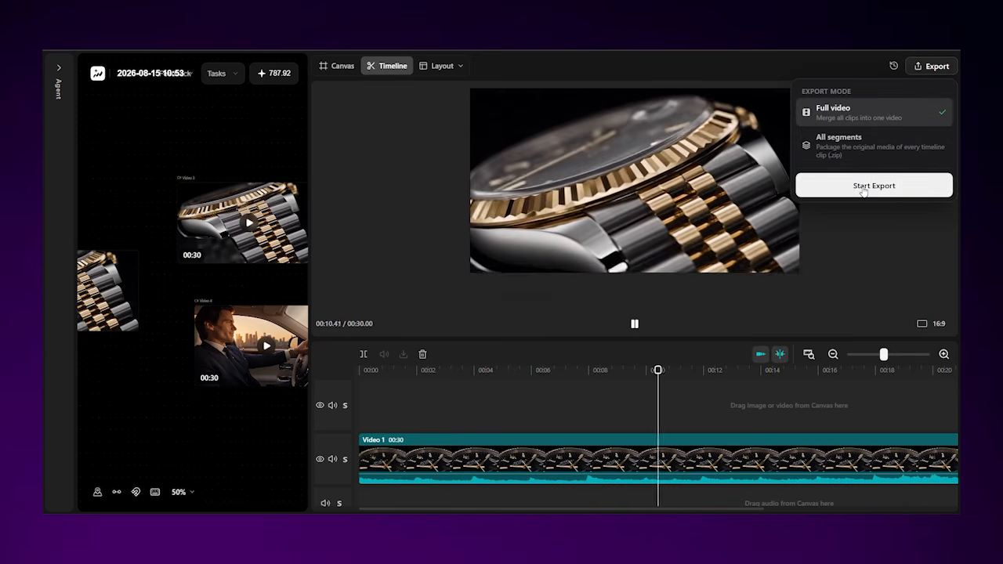
{"action": "left_click", "coordinate": [873, 186]}
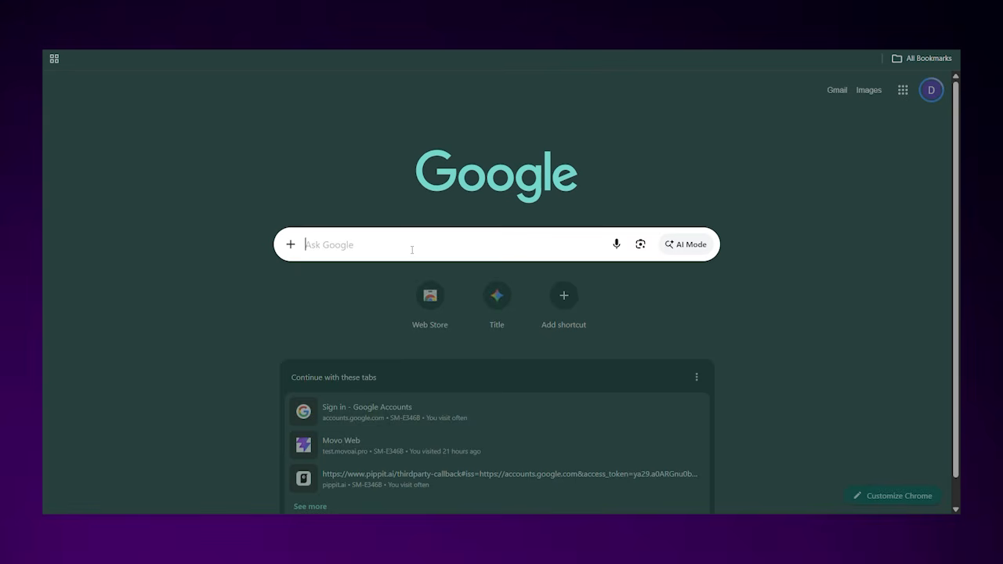
Search Google for "topview ai" and open the Topview website.
{"action": "type", "text": "opview ai"}
{"action": "left_click", "coordinate": [385, 274]}
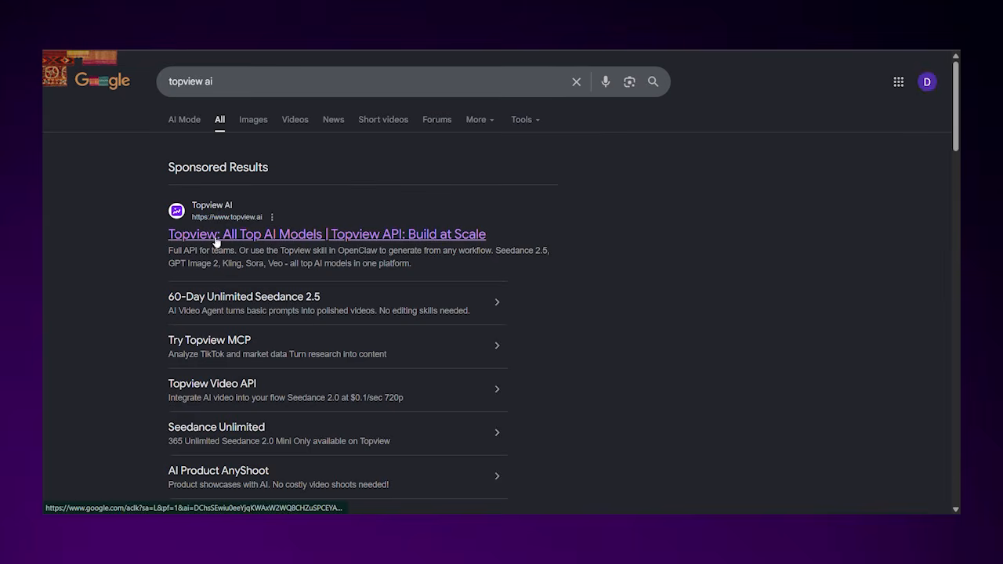
{"action": "left_click", "coordinate": [278, 216]}
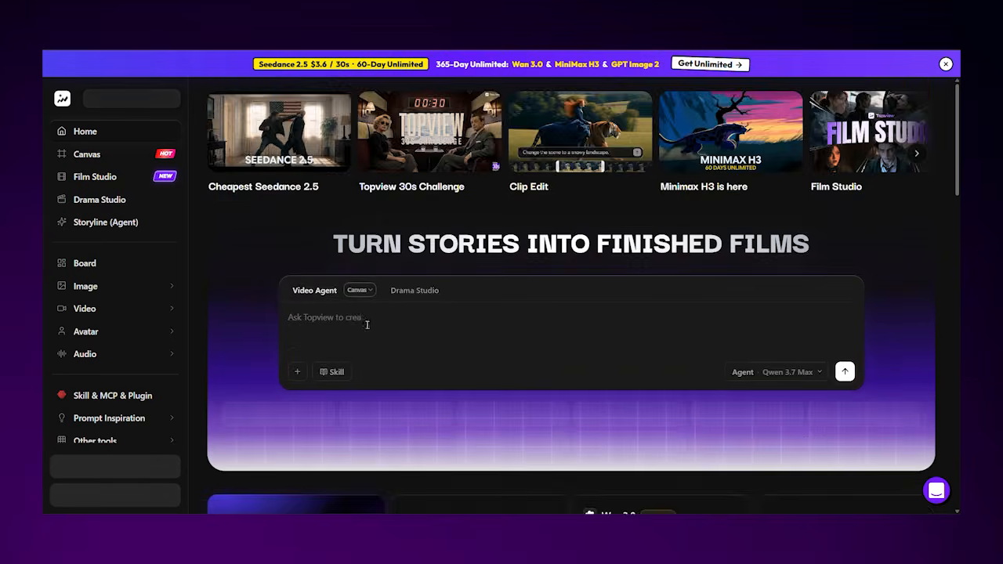
{"action": "scroll", "coordinate": [207, 248], "scroll_direction": "down", "scroll_amount": 4}
{"action": "left_click", "coordinate": [125, 174]}
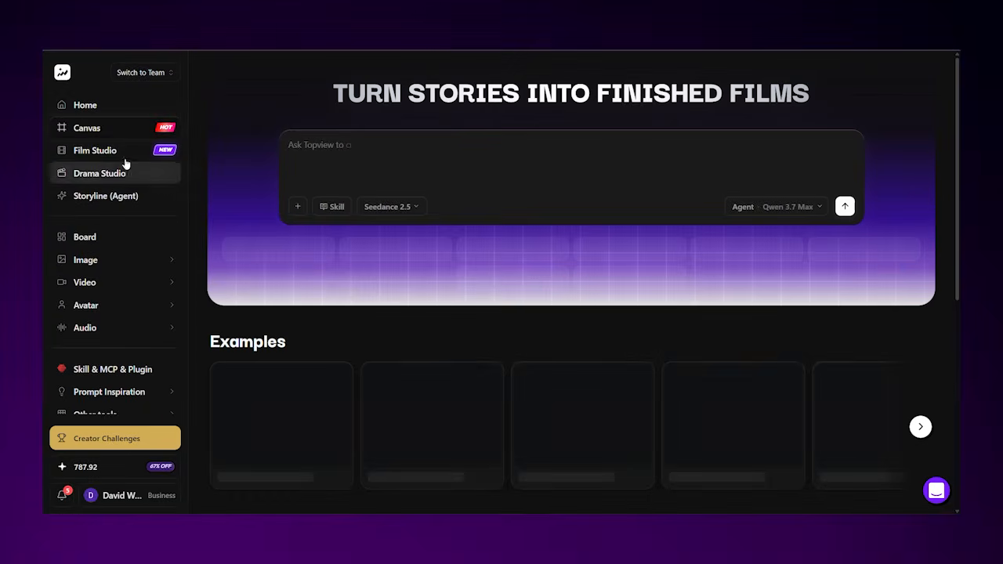
{"action": "scroll", "coordinate": [342, 300], "scroll_direction": "down", "scroll_amount": 5}
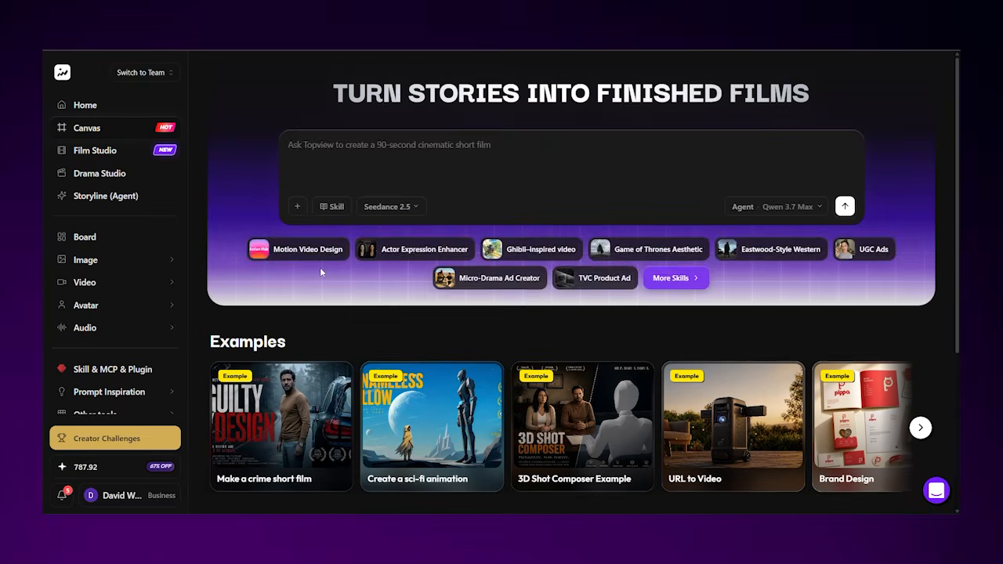
{"action": "scroll", "coordinate": [320, 267], "scroll_direction": "down", "scroll_amount": 3}
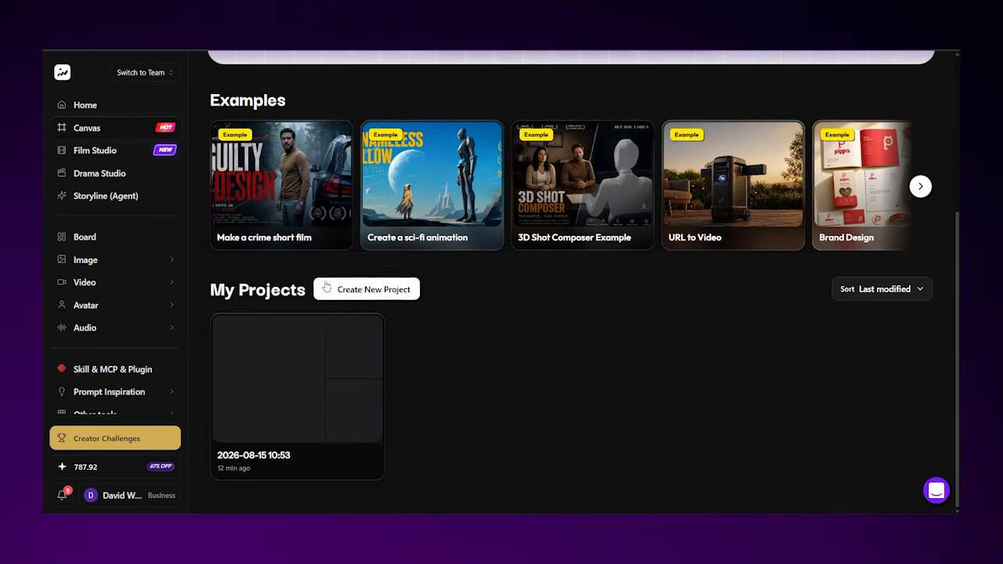
{"action": "left_click", "coordinate": [258, 395]}
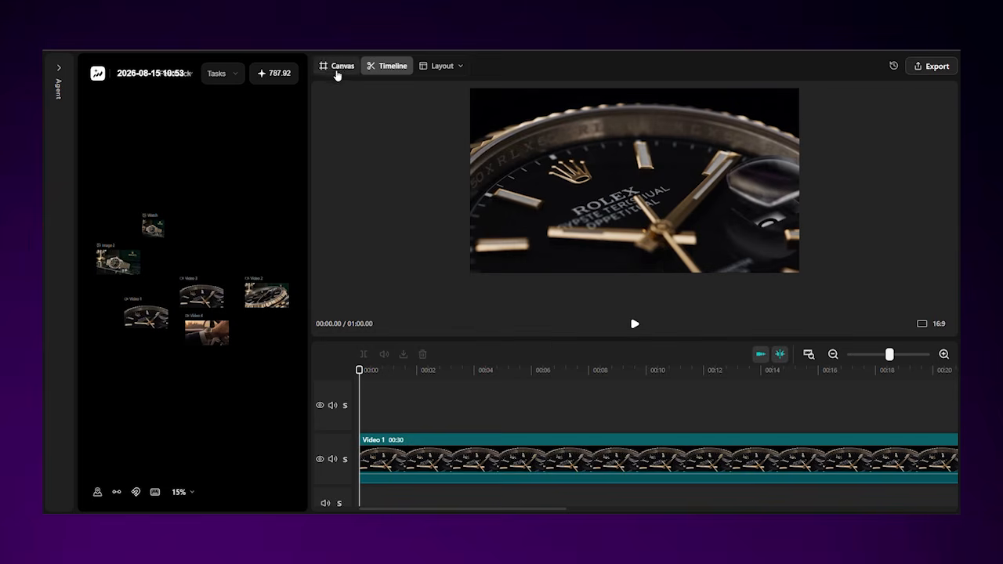
View the project's assets on the canvas at 50% zoom and return to the timeline editor.
{"action": "left_click", "coordinate": [337, 69]}
{"action": "left_click", "coordinate": [154, 497]}
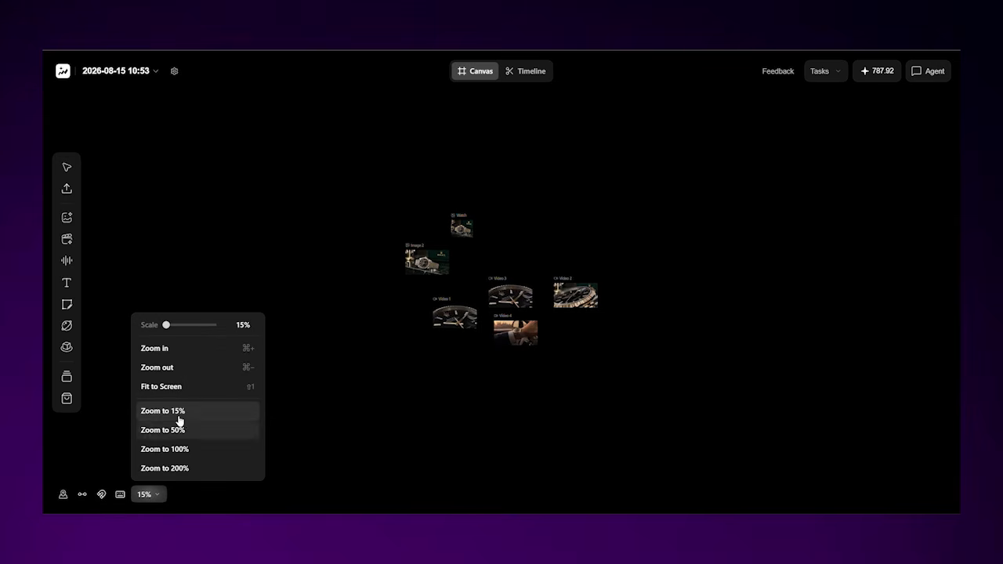
{"action": "left_click", "coordinate": [193, 430]}
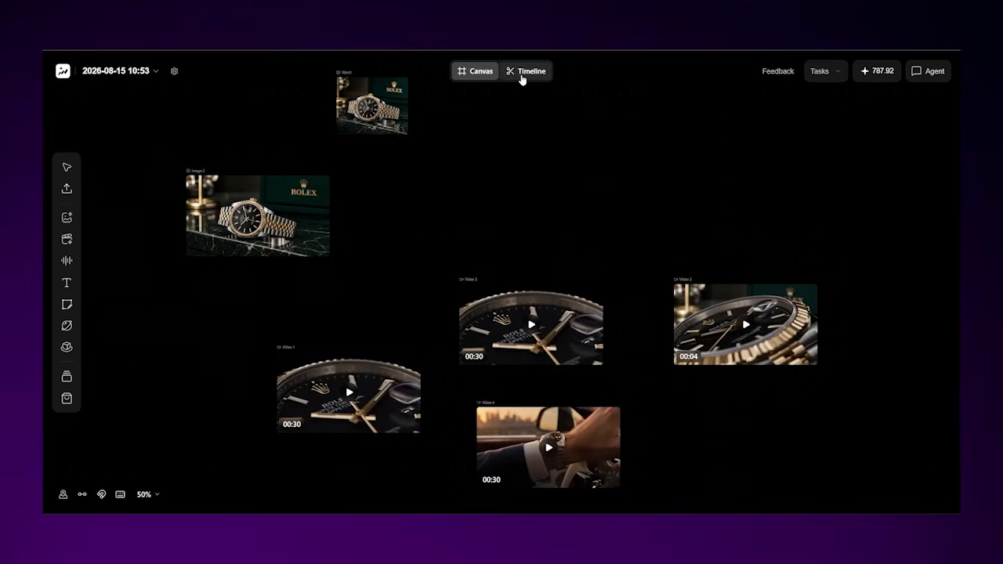
{"action": "left_click", "coordinate": [526, 71]}
{"action": "left_click", "coordinate": [202, 410]}
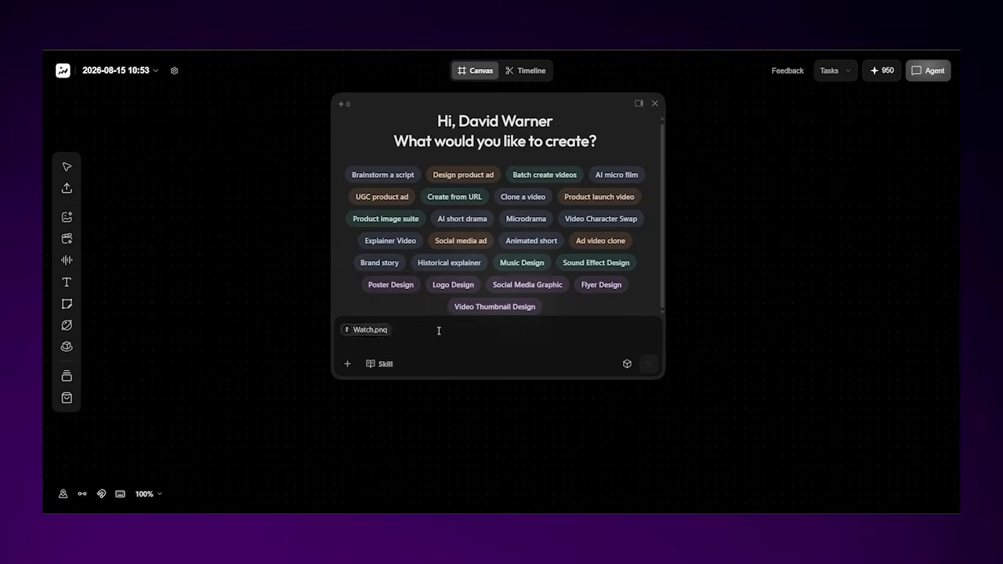
Ask the agent to "Create a premium luxury smartwatch advertisement." from the Watch image and review its reply.
{"action": "type", "text": "Create a premium luxury smartwatch advertisement."}
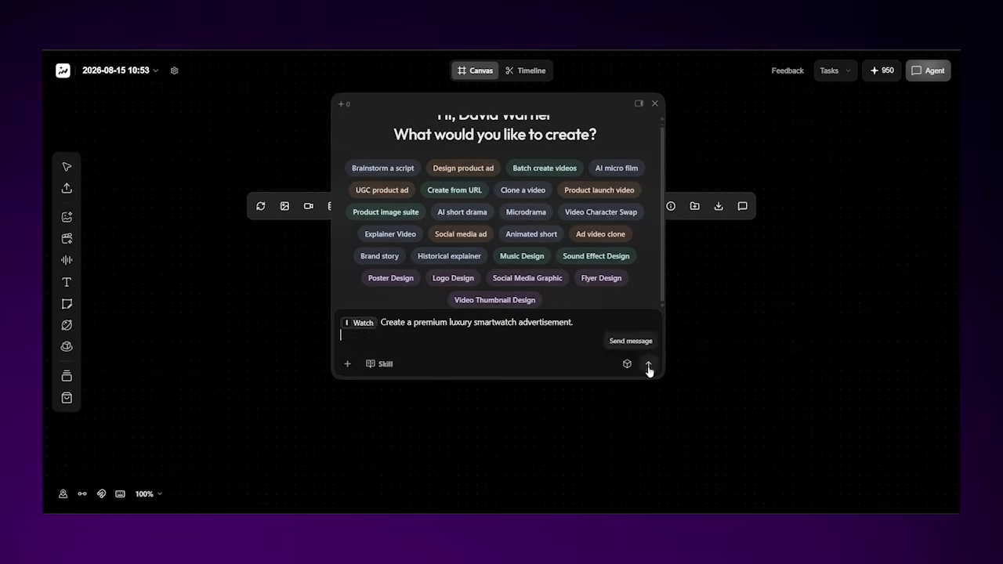
{"action": "key", "text": "Return"}
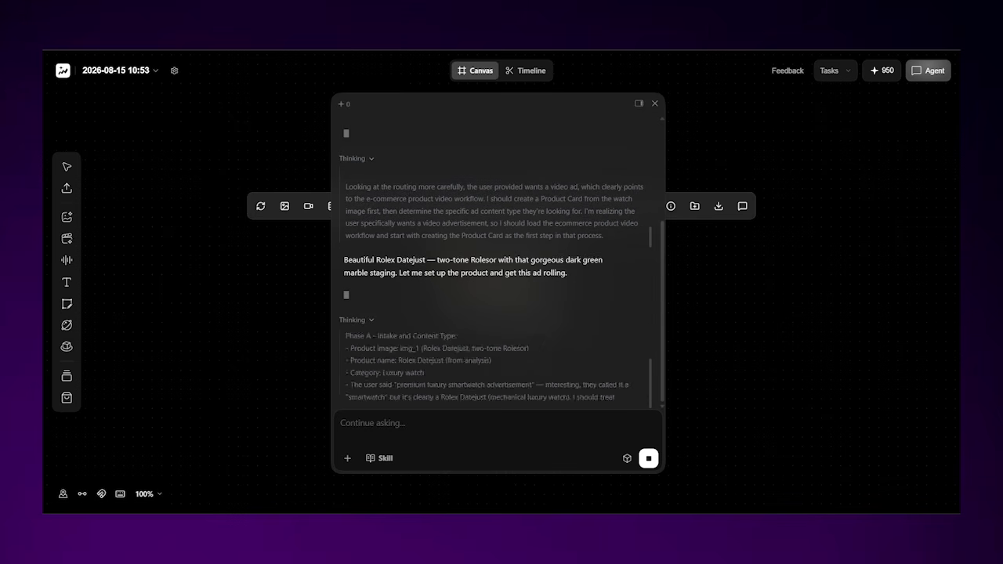
{"action": "scroll", "coordinate": [568, 277], "scroll_direction": "up", "scroll_amount": 6}
{"action": "scroll", "coordinate": [496, 307], "scroll_direction": "down", "scroll_amount": 6}
Answer the agent with "Use recommendation #1" and approve its proposed script with "okay".
{"action": "type", "text": "Use recommendation #1"}
{"action": "key", "text": "Return"}
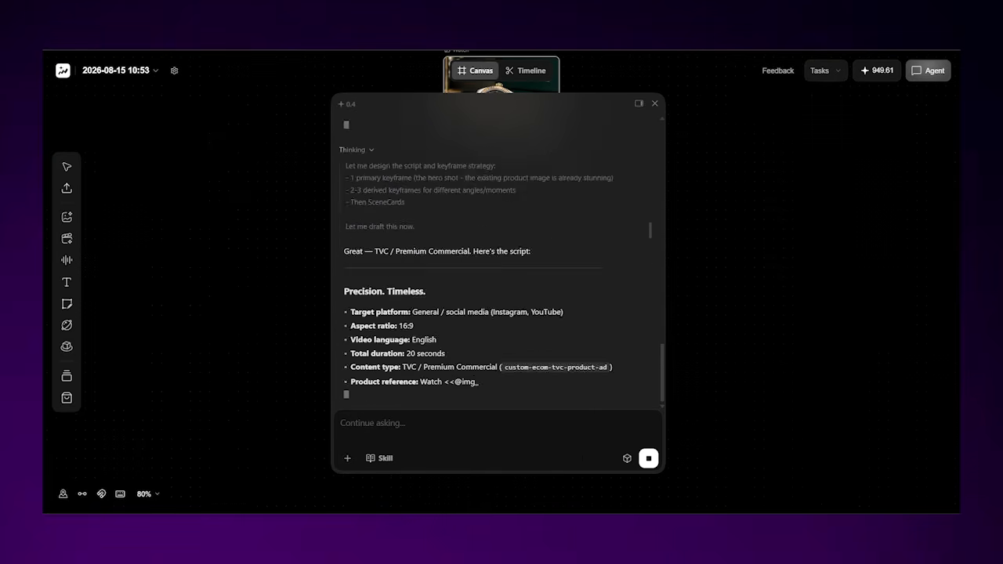
{"action": "type", "text": "okay"}
{"action": "key", "text": "Return"}
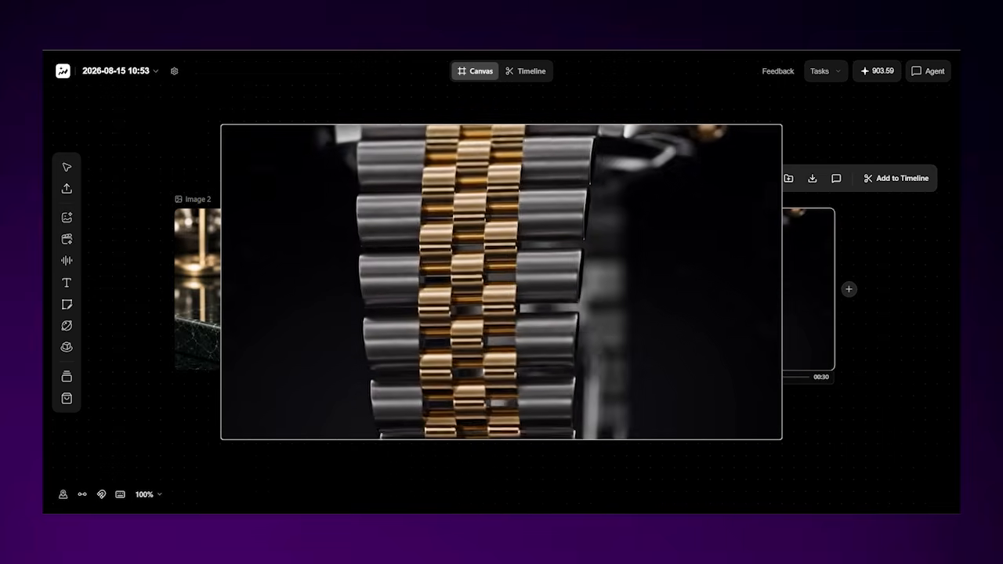
Reopen the agent chat and narrow the Clip Edit range of Video 1 from both ends.
{"action": "left_click", "coordinate": [928, 72]}
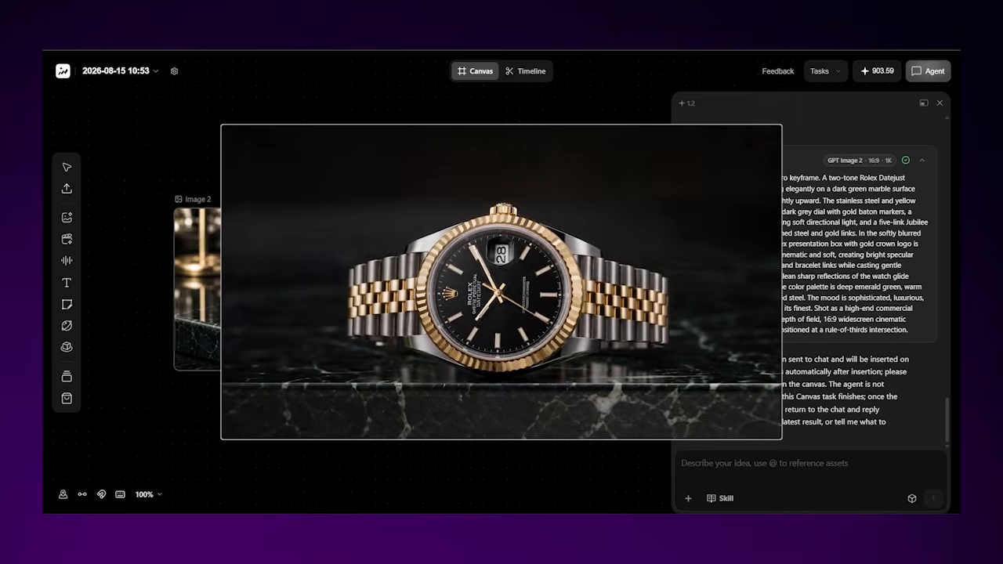
{"action": "left_click_drag", "start_coordinate": [376, 290], "coordinate": [276, 191]}
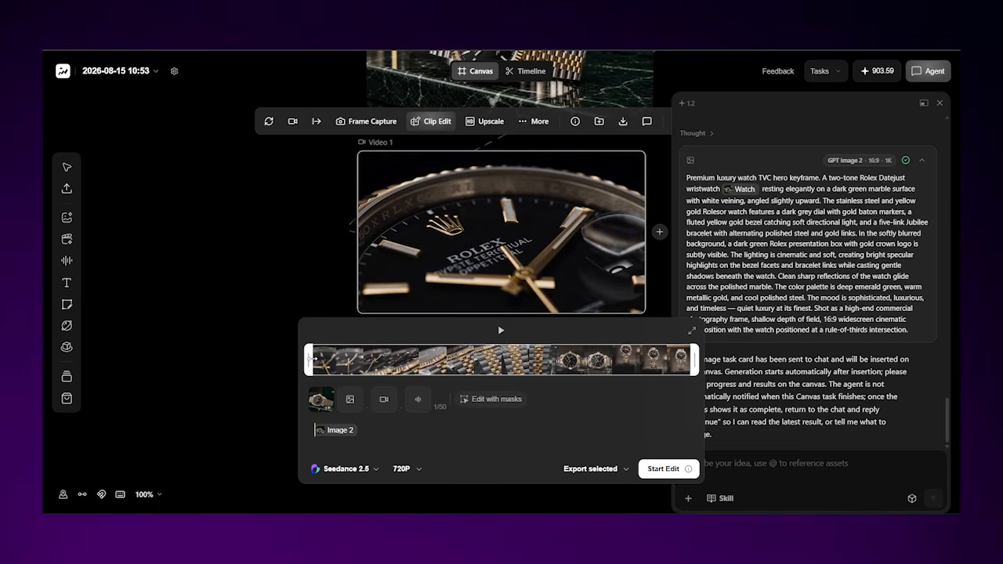
{"action": "left_click_drag", "start_coordinate": [308, 359], "coordinate": [382, 360]}
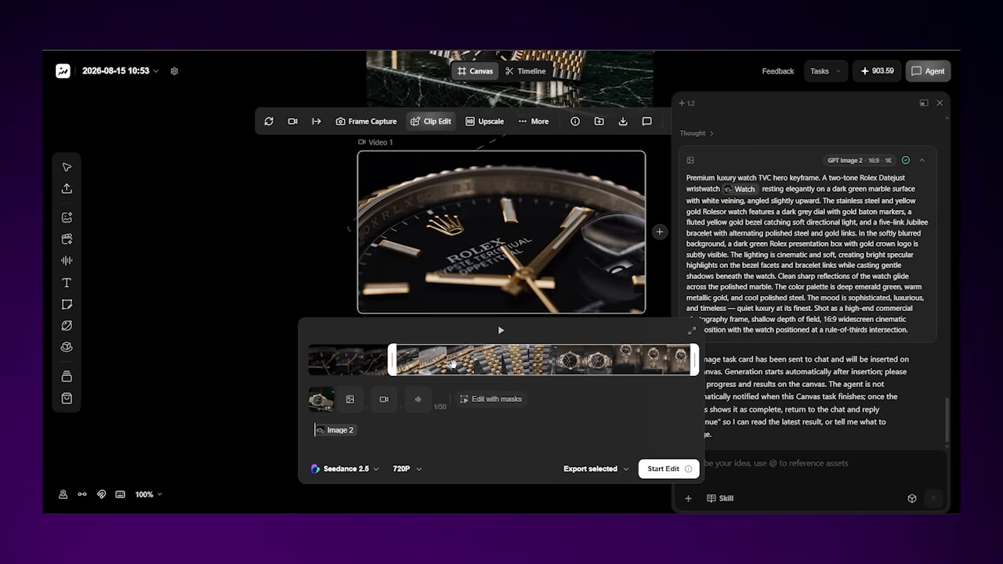
{"action": "left_click_drag", "start_coordinate": [688, 360], "coordinate": [636, 359]}
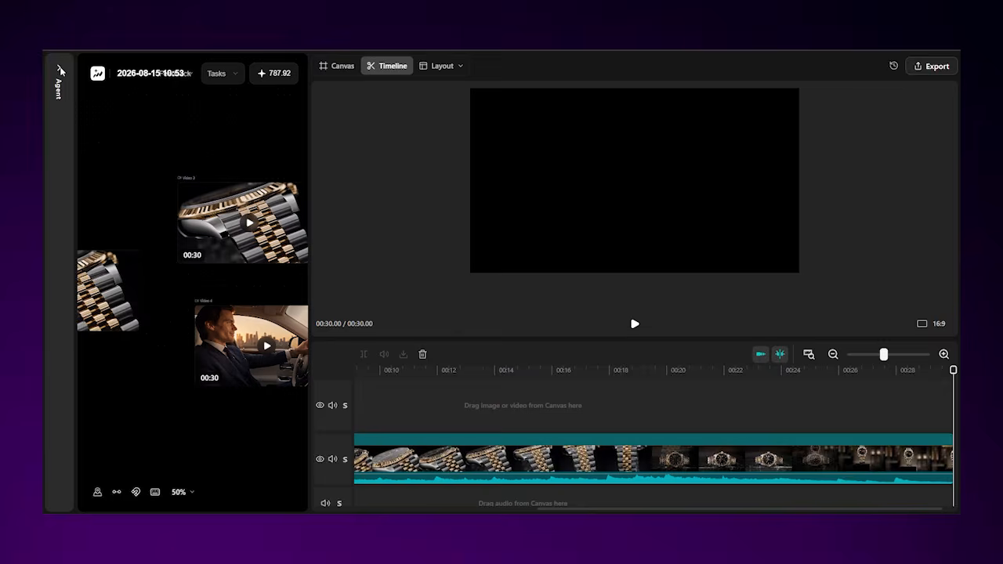
Reopen the agent chat, go to skill creation and choose to upload a SKILL.md file.
{"action": "left_click", "coordinate": [59, 69]}
{"action": "left_click", "coordinate": [91, 495]}
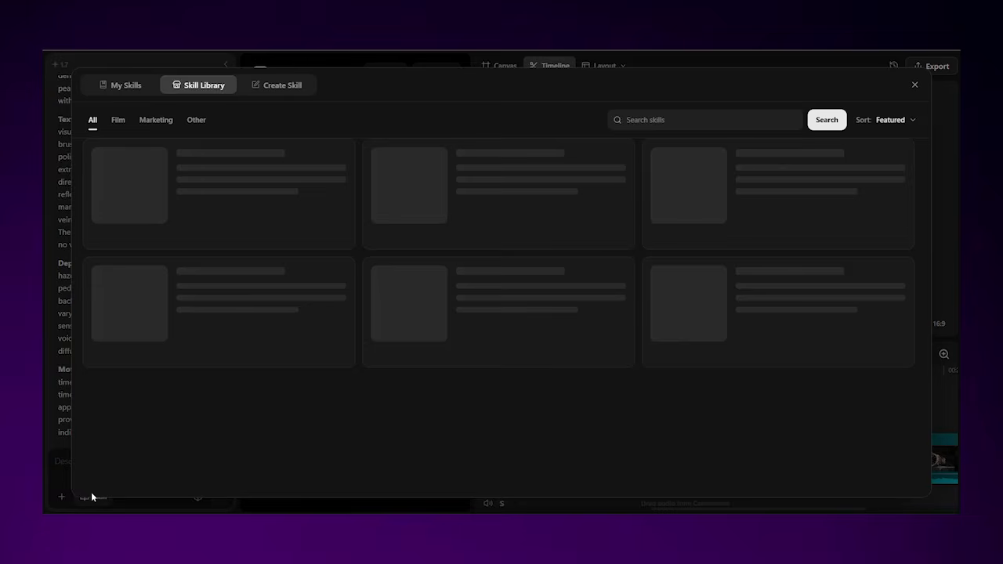
{"action": "left_click", "coordinate": [272, 89]}
{"action": "left_click", "coordinate": [663, 231]}
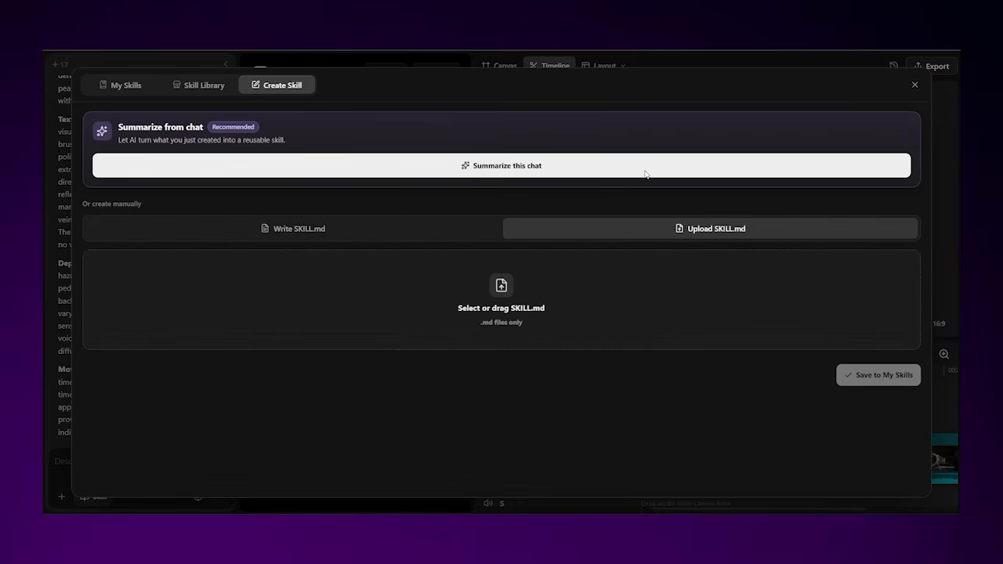
{"action": "left_click", "coordinate": [502, 298]}
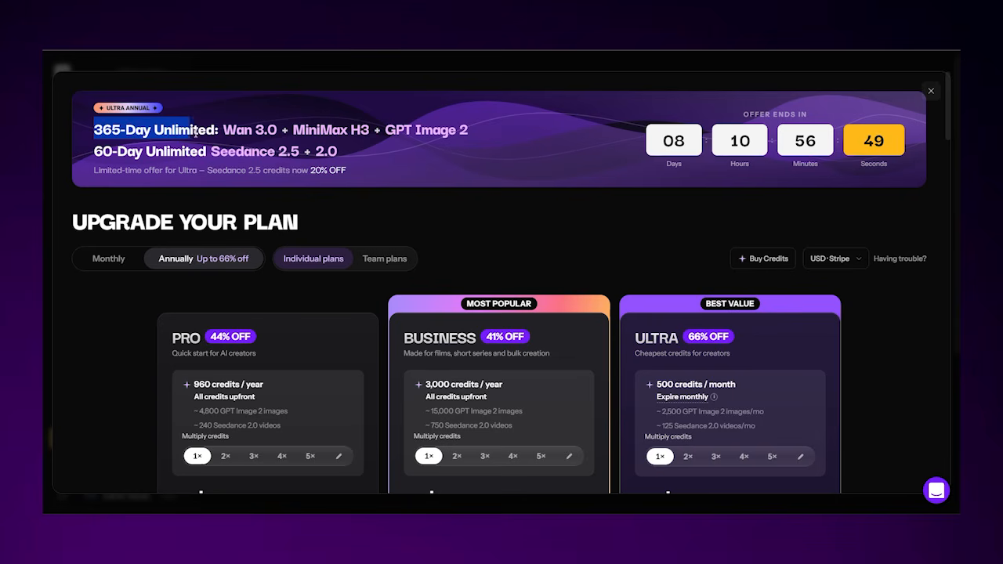
Examine the Ultra annual offer's models covered by 365-day and 60-day unlimited use on the upgrade page.
{"action": "left_click_drag", "start_coordinate": [224, 132], "coordinate": [252, 131]}
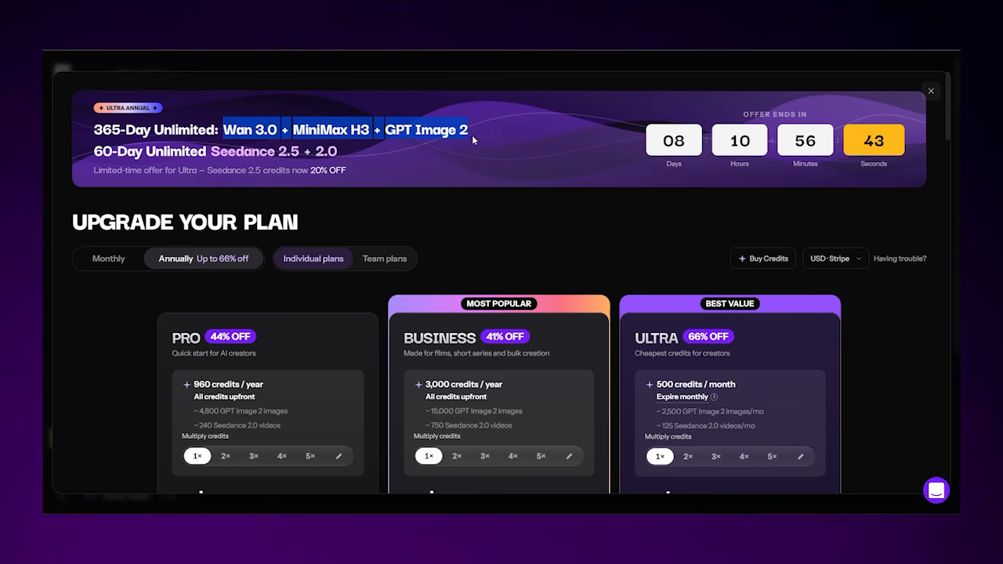
{"action": "left_click", "coordinate": [132, 151]}
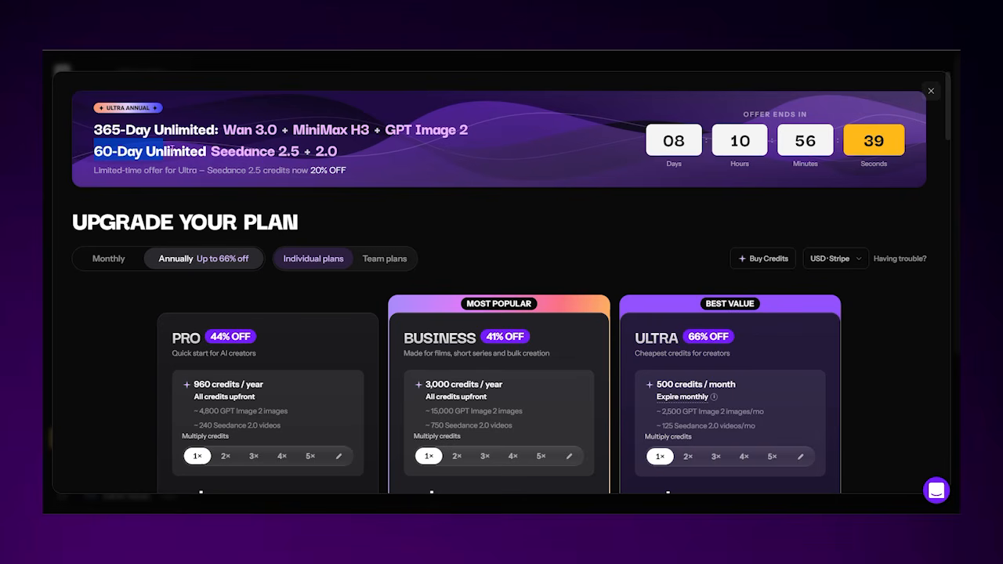
{"action": "left_click_drag", "start_coordinate": [221, 152], "coordinate": [258, 152]}
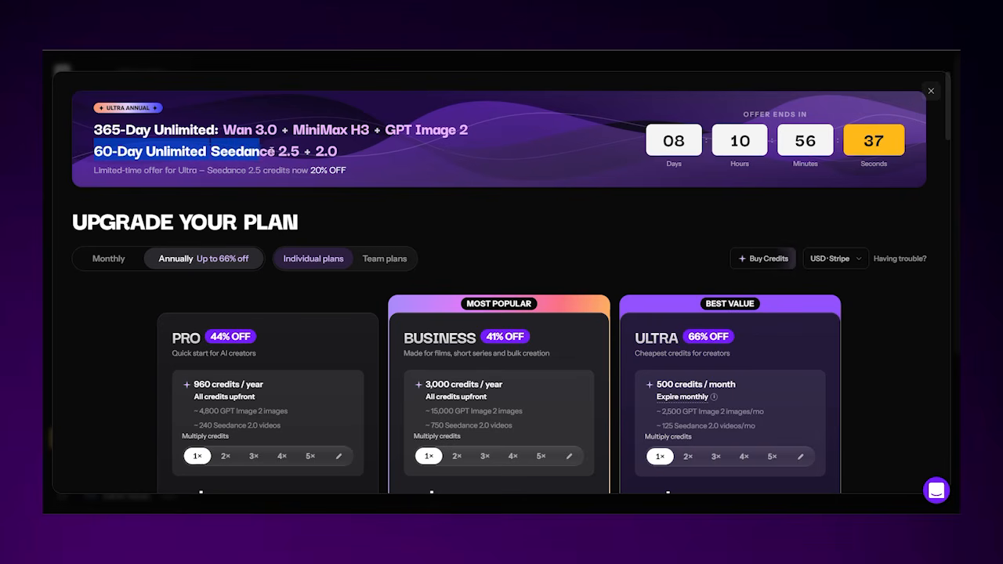
{"action": "left_click", "coordinate": [297, 151]}
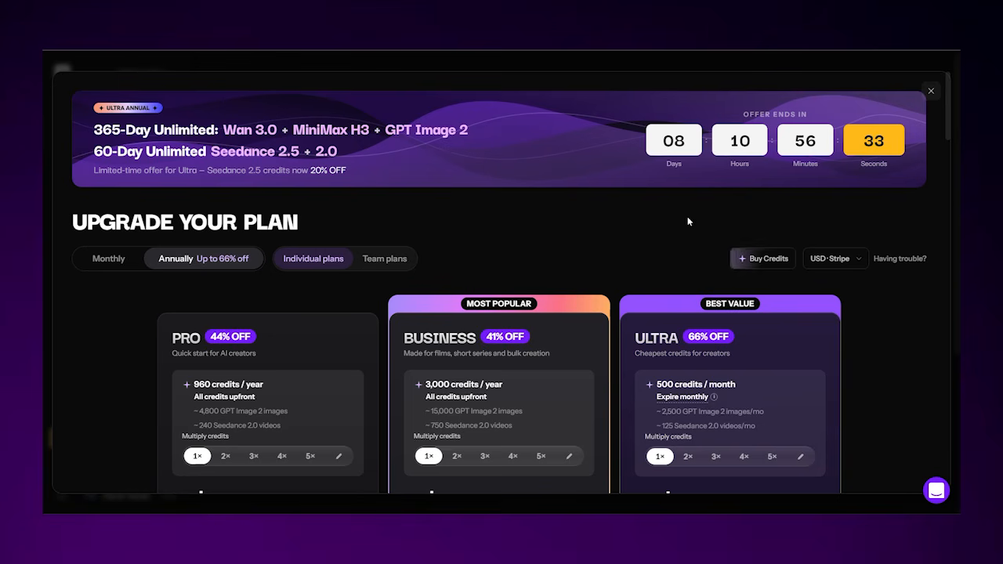
Review the Pro, Business and Ultra plans and compare Topview's Seedance 2.5 pricing with the competing services.
{"action": "scroll", "coordinate": [949, 134], "scroll_direction": "down", "scroll_amount": 10}
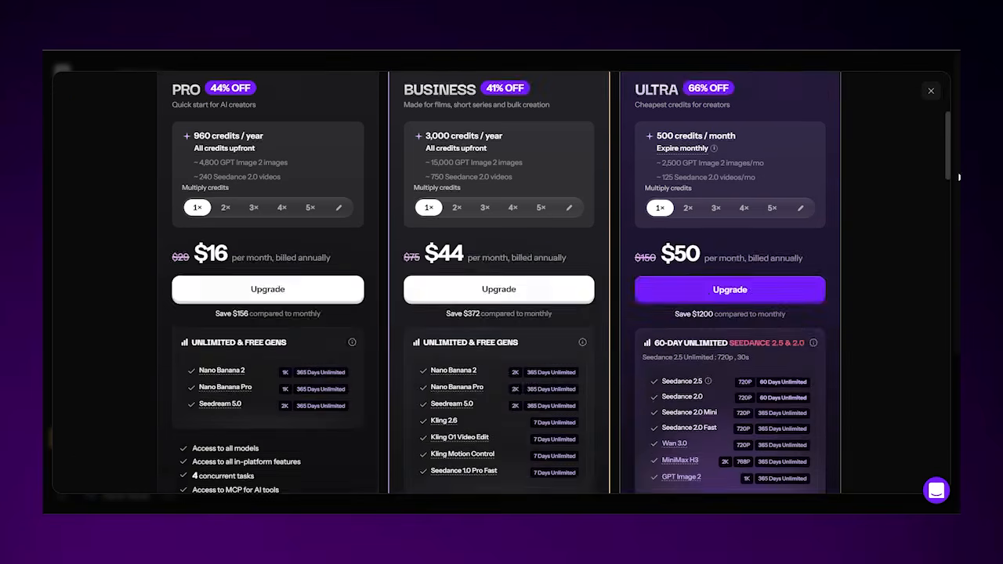
{"action": "scroll", "coordinate": [529, 245], "scroll_direction": "down", "scroll_amount": 3}
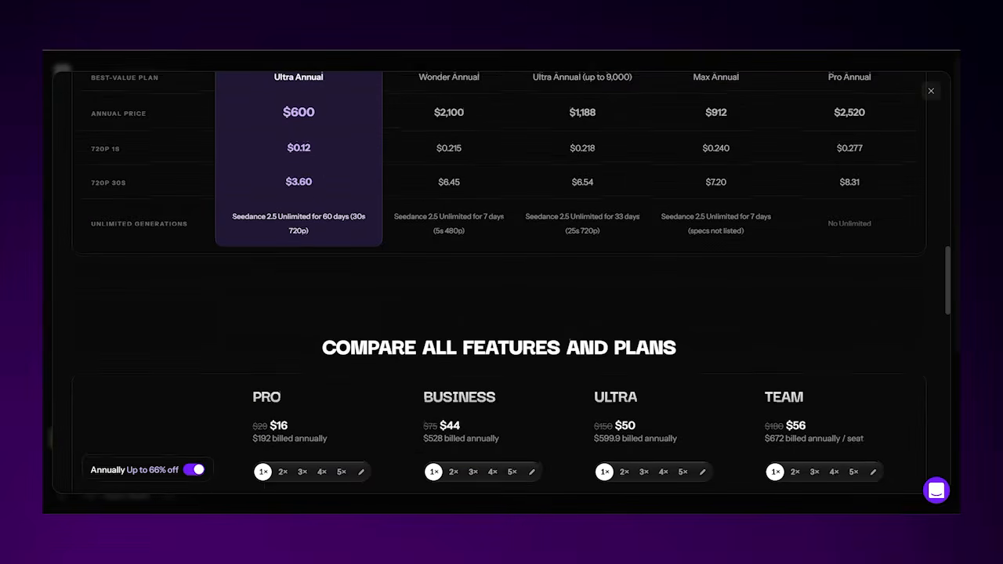
{"action": "scroll", "coordinate": [529, 246], "scroll_direction": "up", "scroll_amount": 2}
{"action": "left_click_drag", "start_coordinate": [317, 265], "coordinate": [264, 282]}
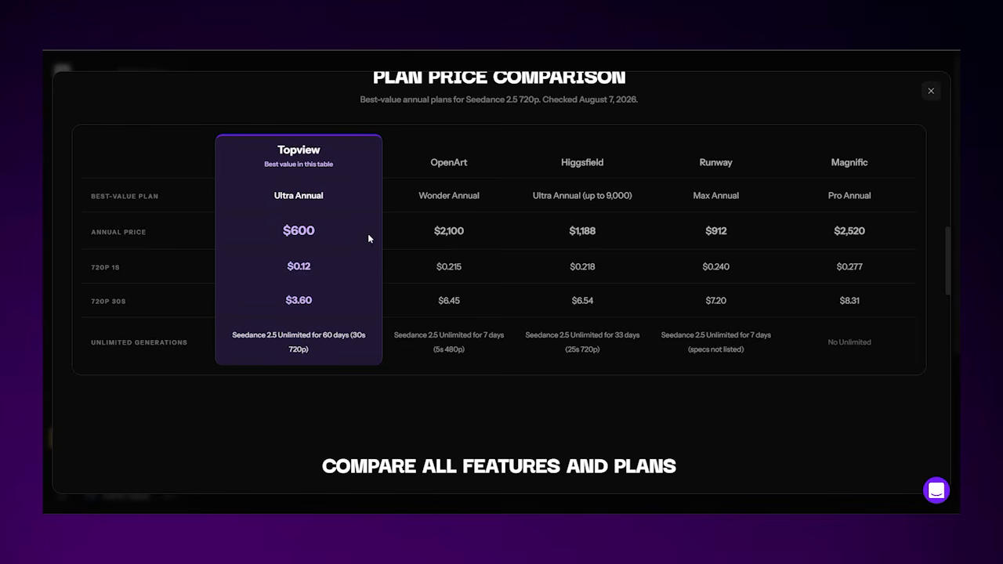
{"action": "scroll", "coordinate": [368, 233], "scroll_direction": "up", "scroll_amount": 10}
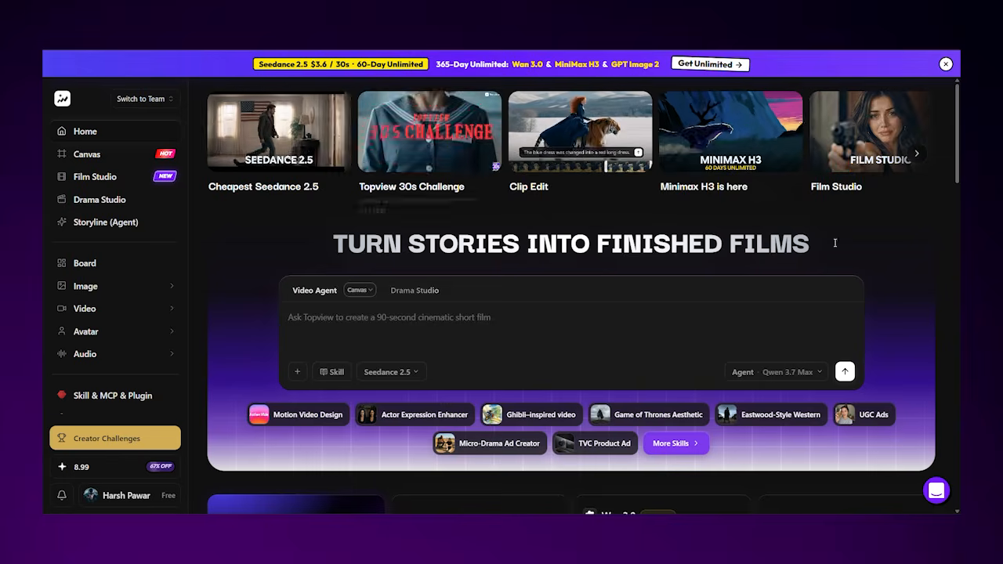
Browse the home page's unlimited models, agent use cases for creators and Film Studio section.
{"action": "scroll", "coordinate": [883, 242], "scroll_direction": "down", "scroll_amount": 5}
{"action": "scroll", "coordinate": [795, 274], "scroll_direction": "down", "scroll_amount": 2}
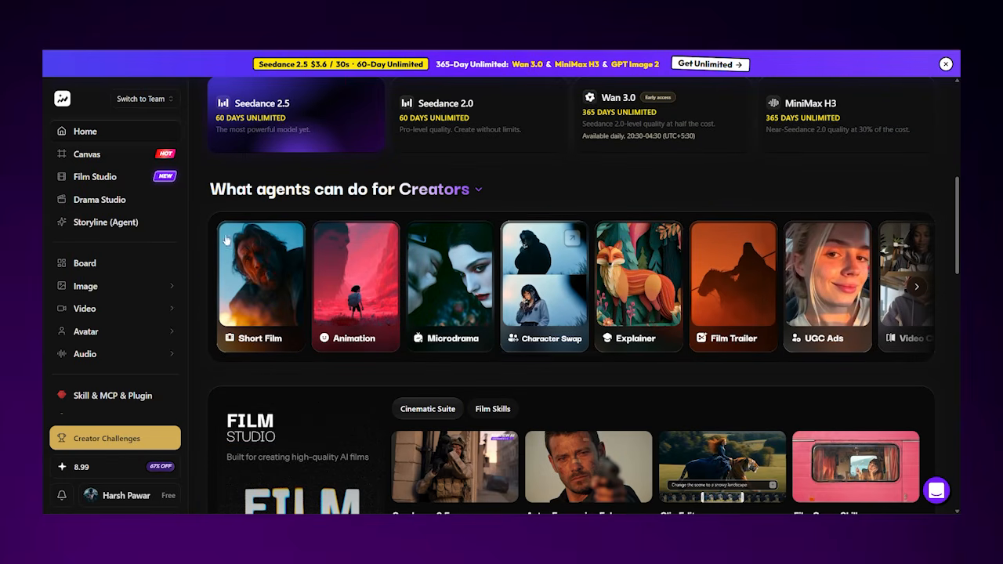
{"action": "mouse_move", "coordinate": [115, 345]}
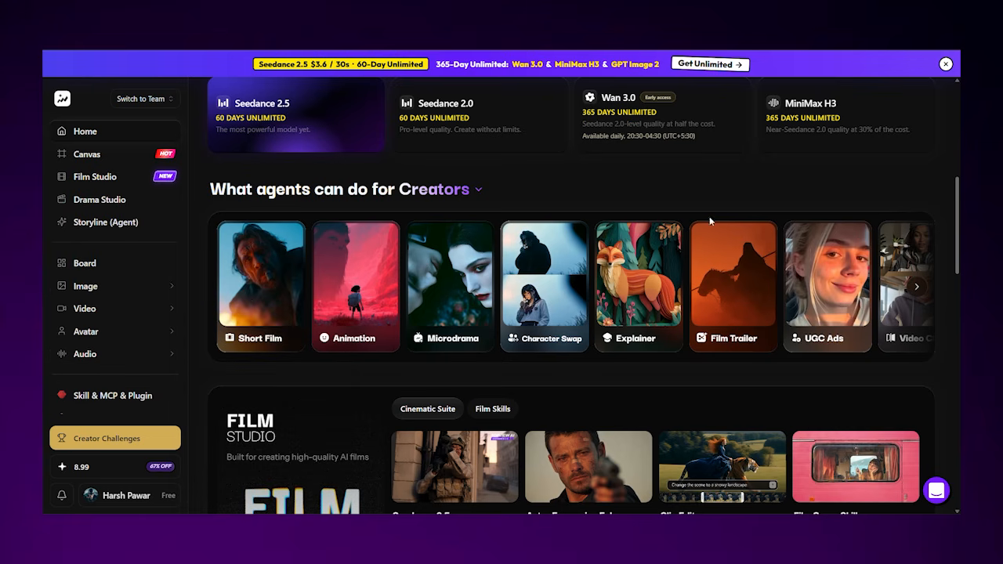
{"action": "left_click_drag", "start_coordinate": [956, 200], "coordinate": [957, 293]}
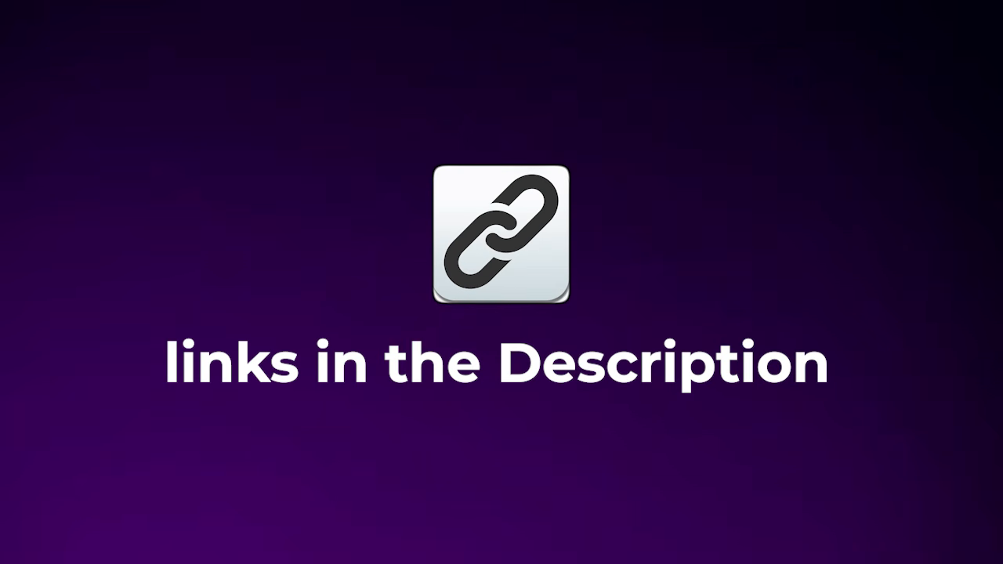
{"action": "left_click", "coordinate": [540, 176]}
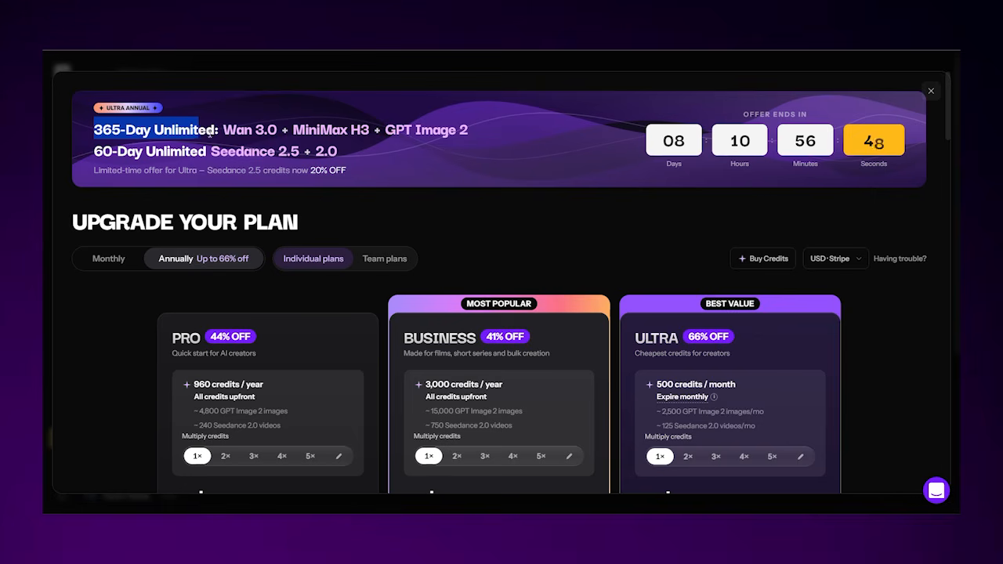